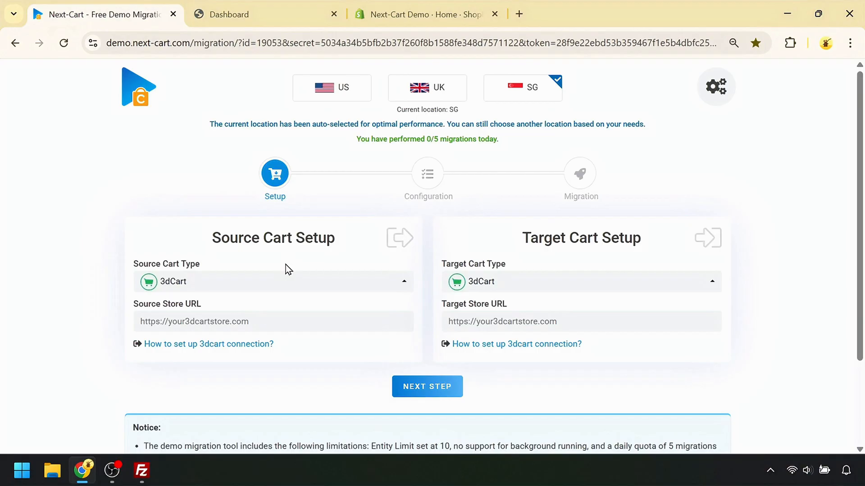
Set the source cart type to OpenCart and the target cart type to Shopify
{"action": "left_click", "coordinate": [278, 282]}
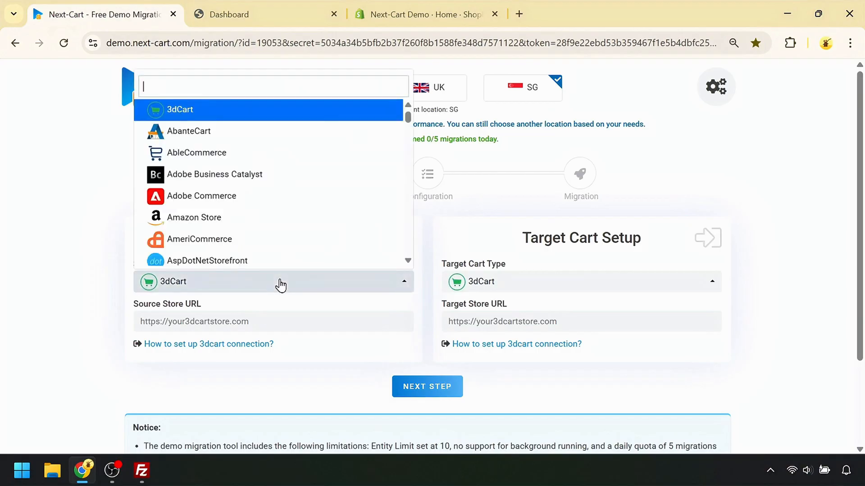
{"action": "type", "text": "open"}
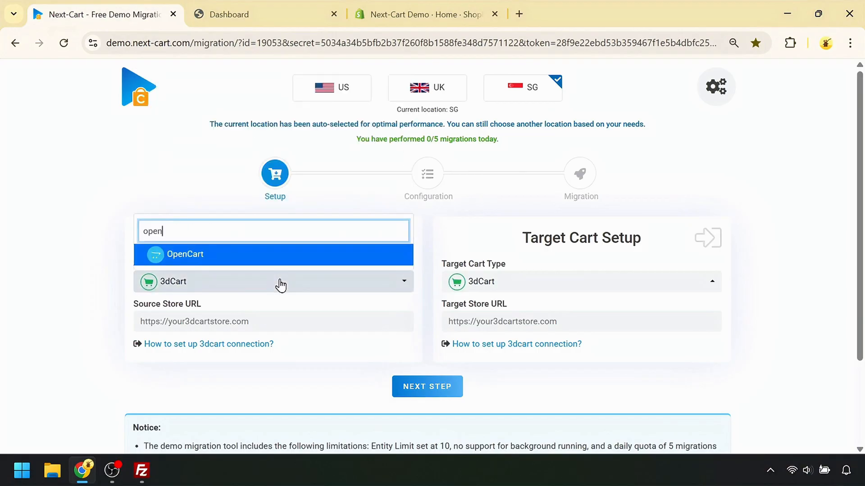
{"action": "left_click", "coordinate": [261, 263]}
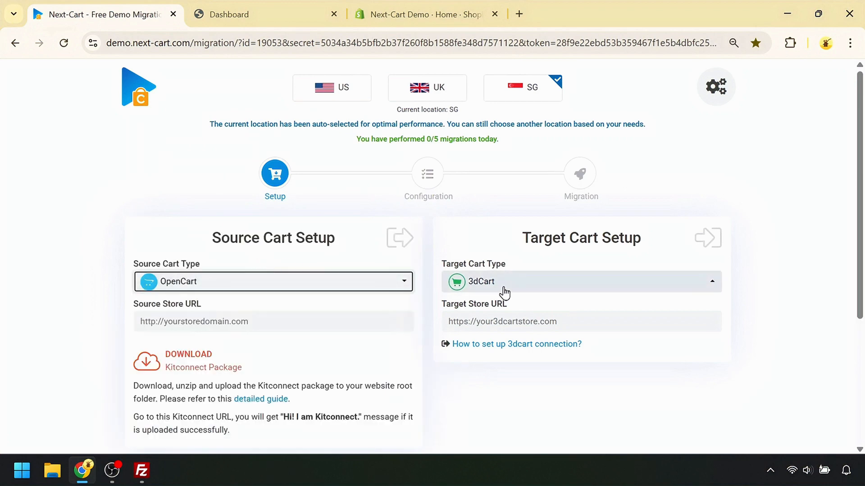
{"action": "left_click", "coordinate": [549, 292]}
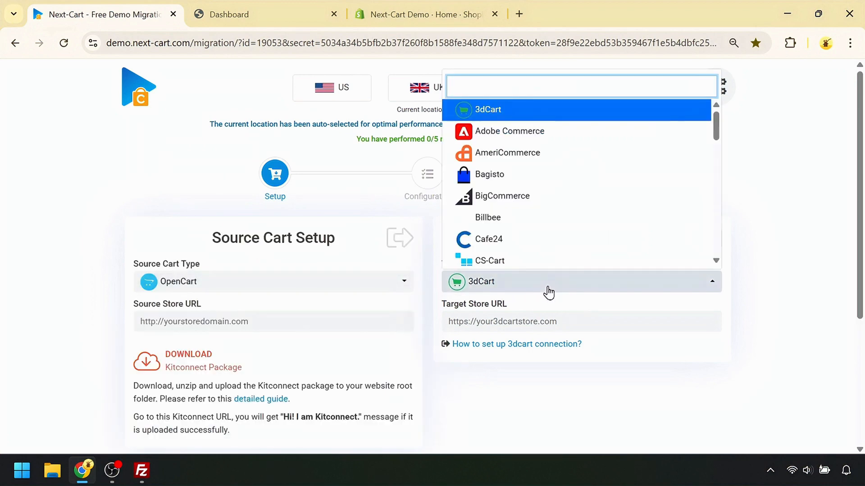
{"action": "type", "text": "shopify"}
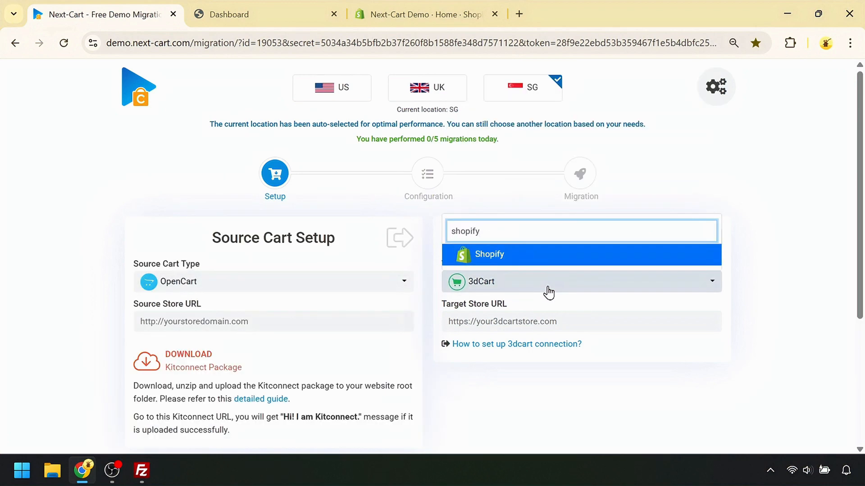
{"action": "left_click", "coordinate": [547, 261]}
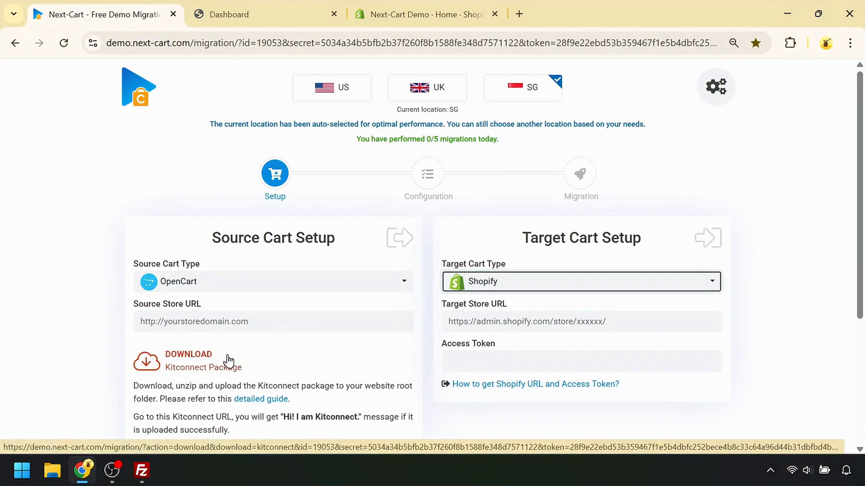
{"action": "left_click", "coordinate": [225, 321]}
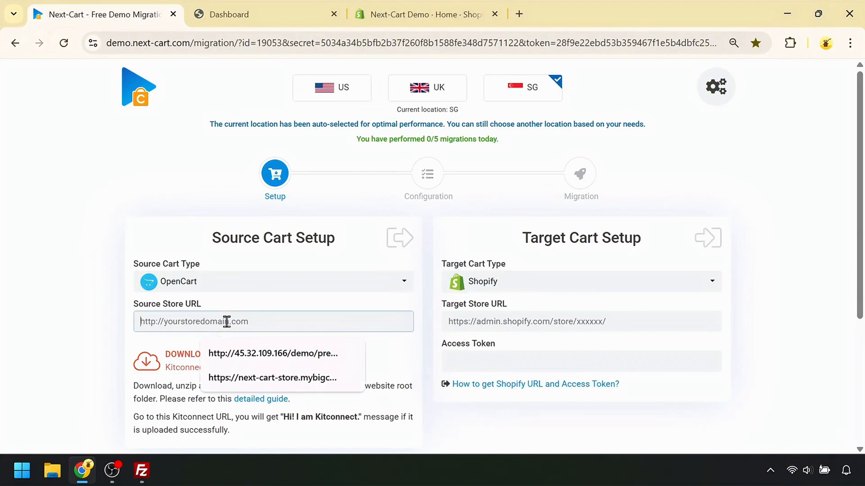
{"action": "left_click", "coordinate": [255, 16]}
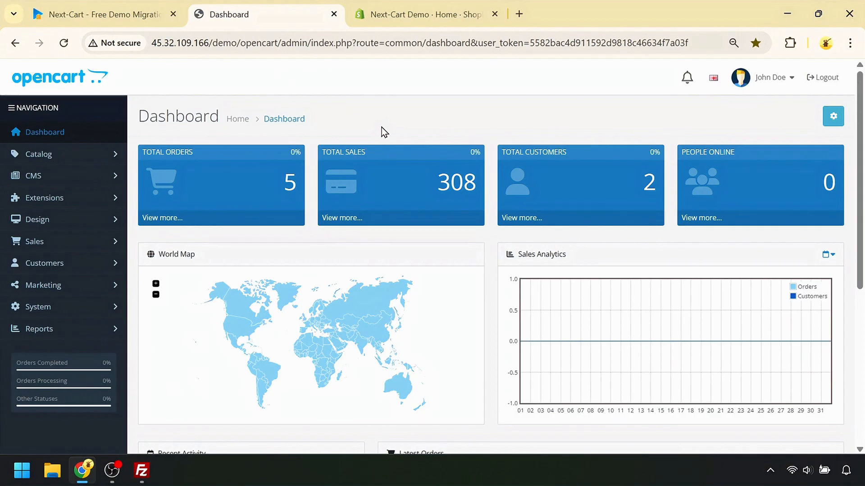
{"action": "left_click", "coordinate": [759, 79]}
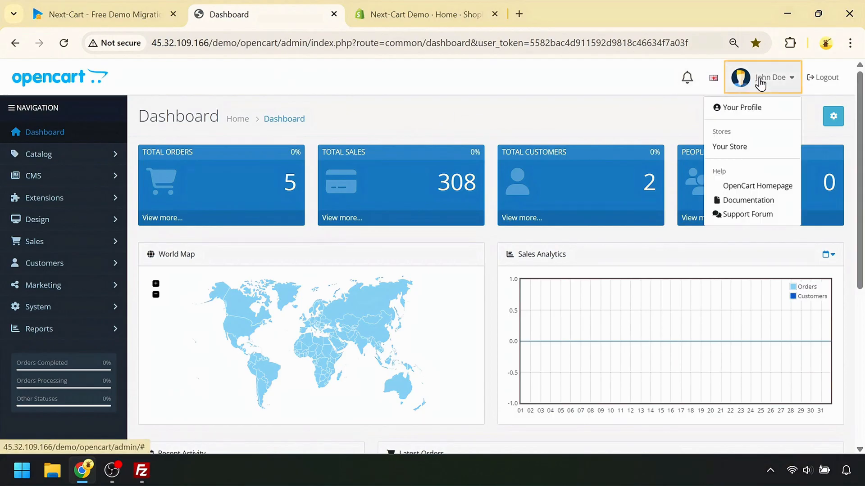
{"action": "left_click", "coordinate": [726, 147]}
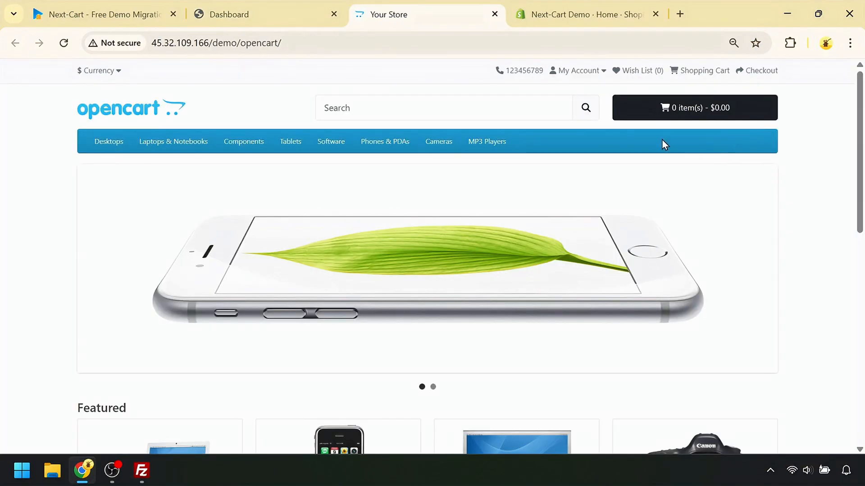
{"action": "left_click", "coordinate": [432, 44]}
{"action": "key", "text": "ctrl+c"}
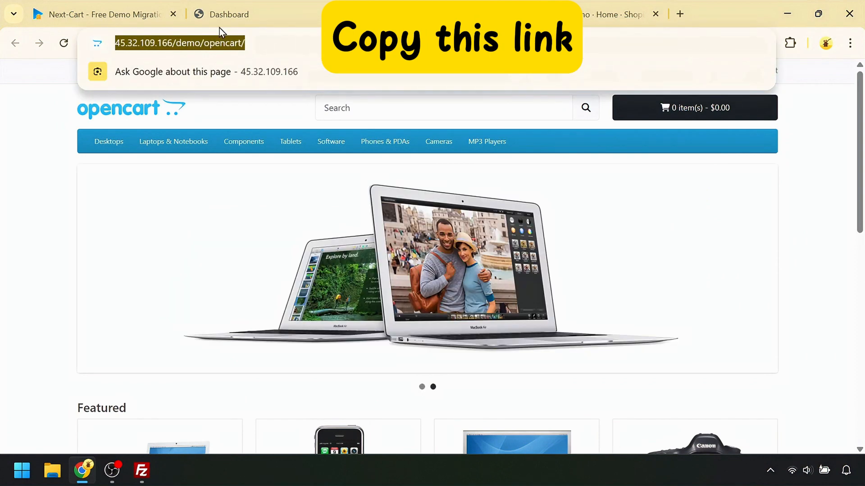
{"action": "left_click", "coordinate": [116, 14]}
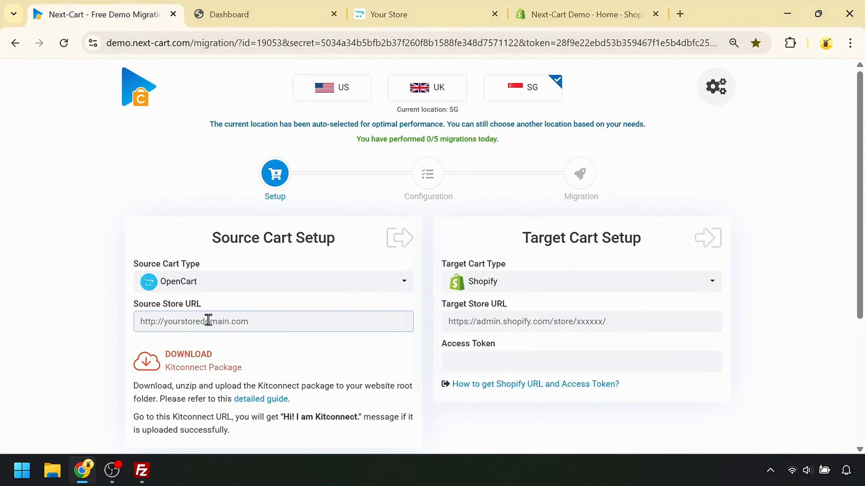
{"action": "key", "text": "ctrl+v"}
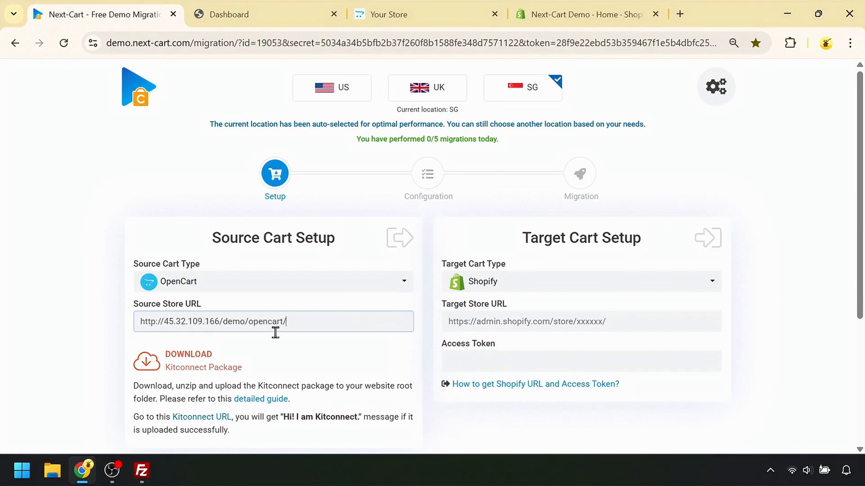
{"action": "left_click", "coordinate": [289, 349]}
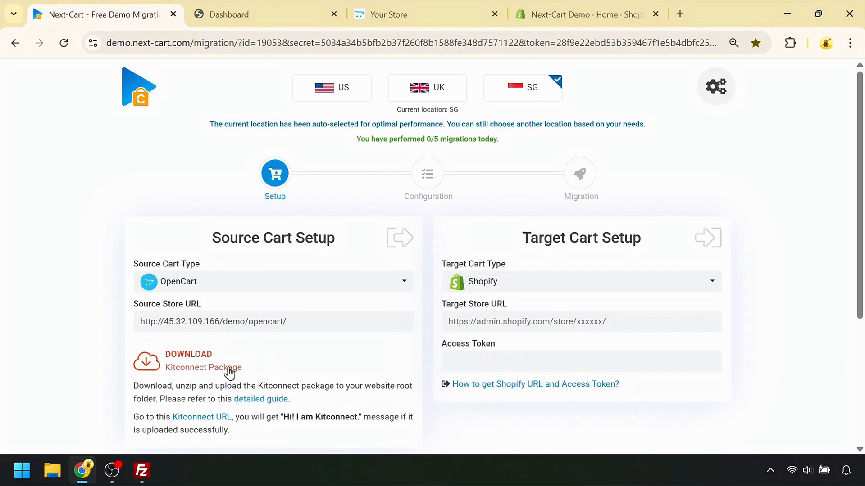
Open the Kitconnect URL to check whether the connector is installed on the source store, and close that page
{"action": "left_click", "coordinate": [212, 420]}
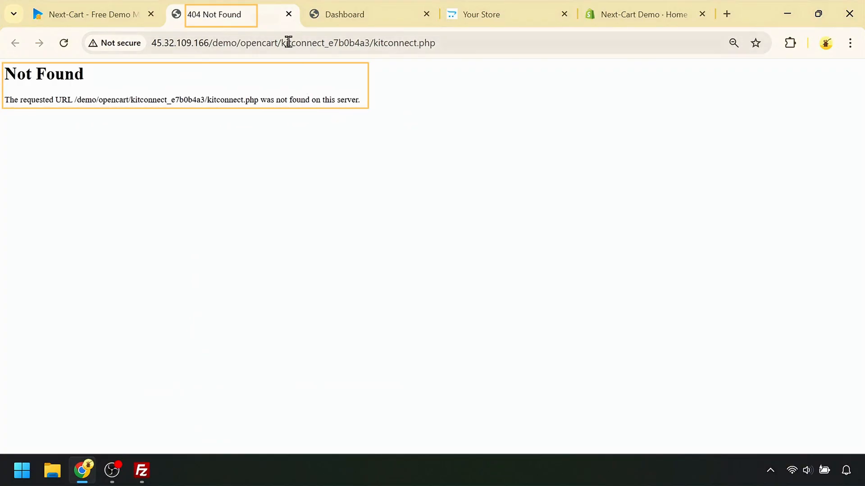
{"action": "left_click", "coordinate": [289, 14]}
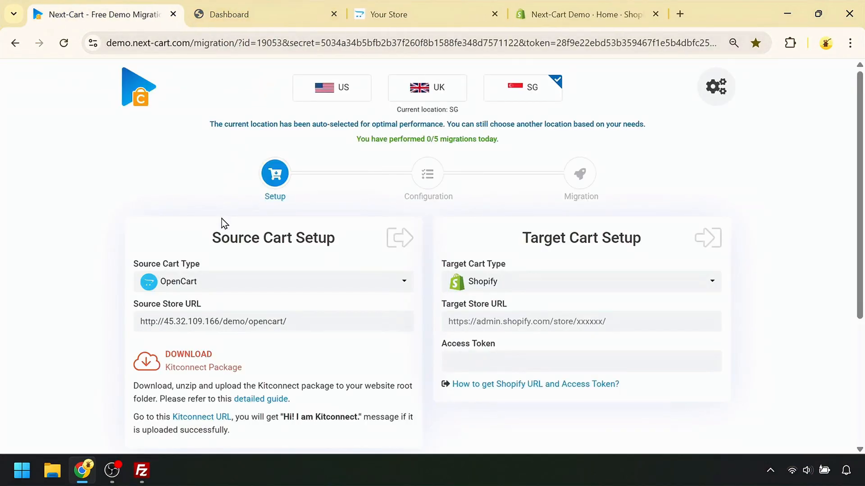
Download the Kitconnect package and show kitconnect.zip in its download folder
{"action": "left_click", "coordinate": [193, 360]}
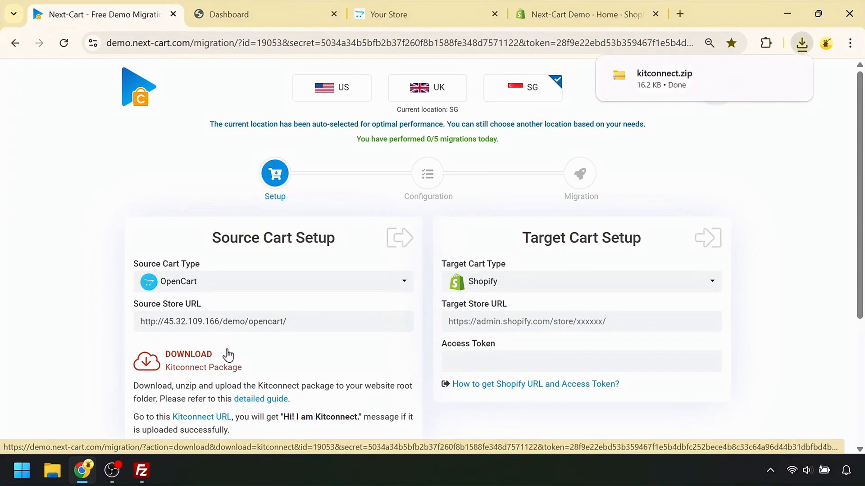
{"action": "mouse_move", "coordinate": [759, 83]}
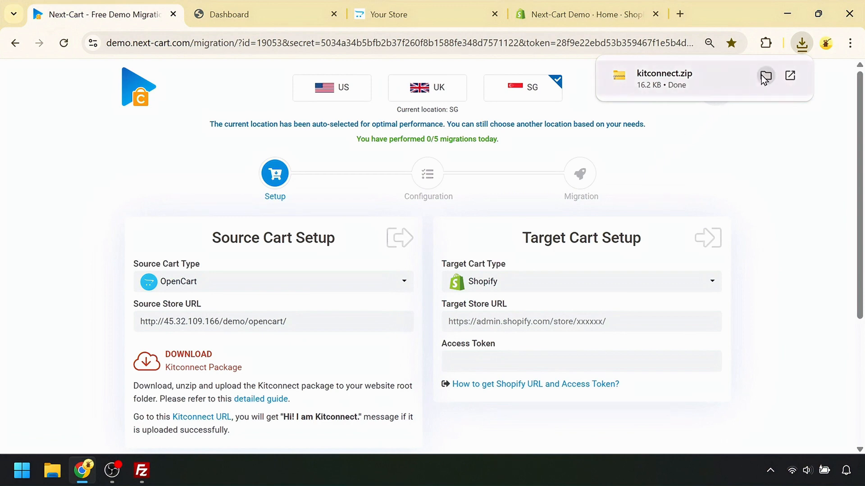
{"action": "left_click", "coordinate": [765, 76]}
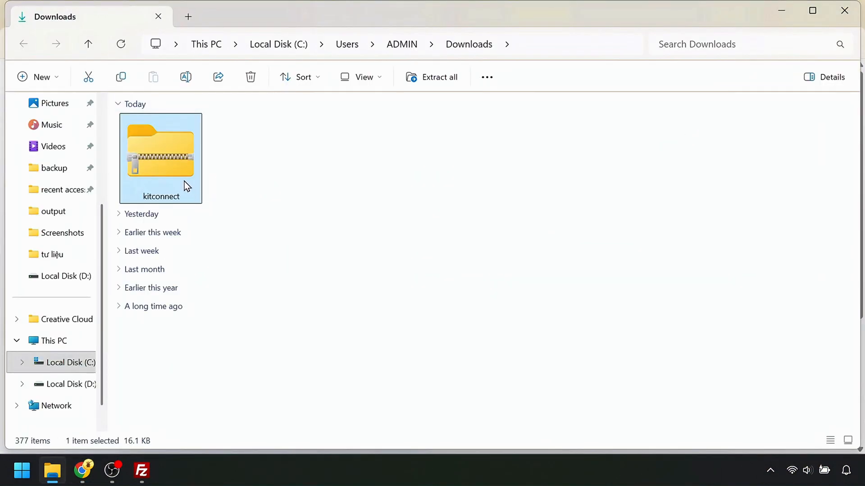
Extract kitconnect.zip to the kitconnect folder in Downloads and check the files inside the extracted kitconnect_e7b0b4a3 folder
{"action": "left_click", "coordinate": [429, 83]}
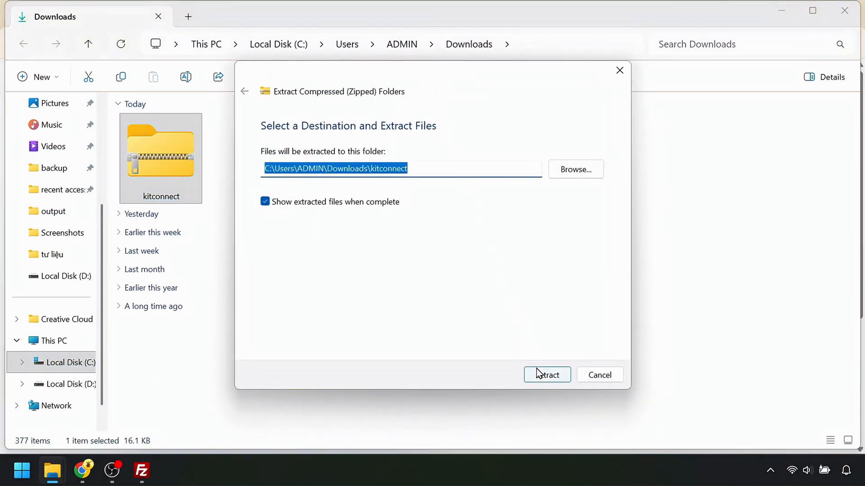
{"action": "left_click", "coordinate": [547, 374]}
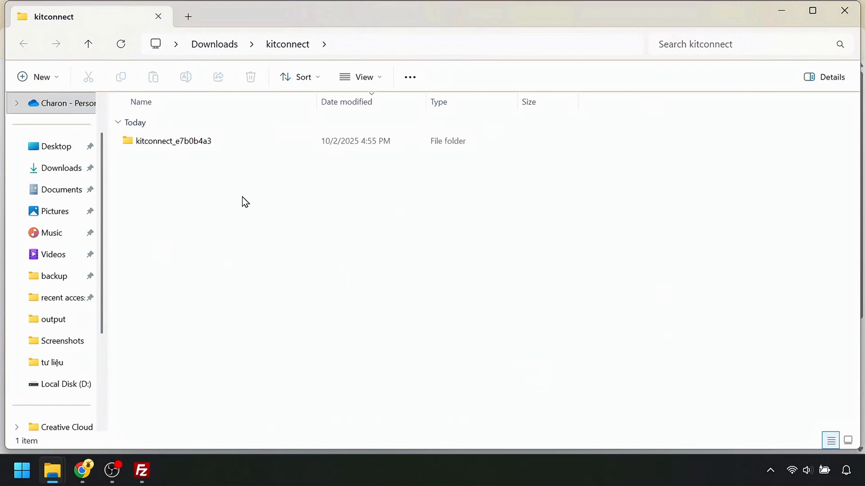
{"action": "double_click", "coordinate": [200, 145]}
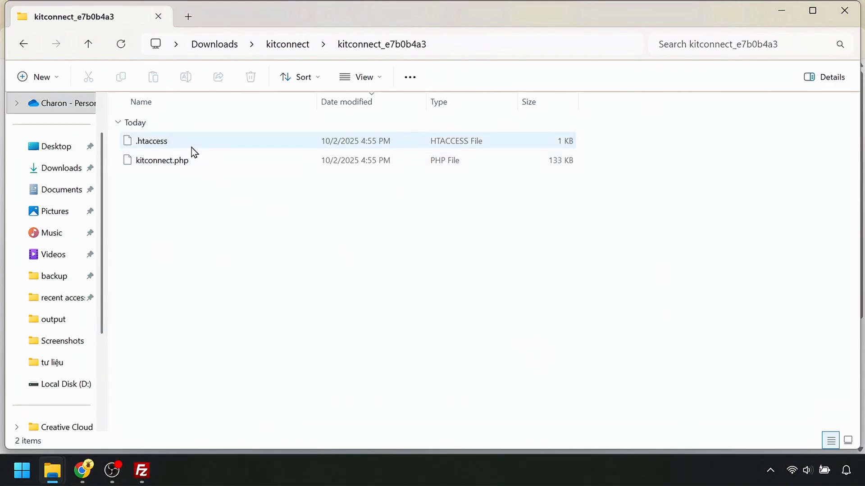
{"action": "left_click", "coordinate": [25, 47]}
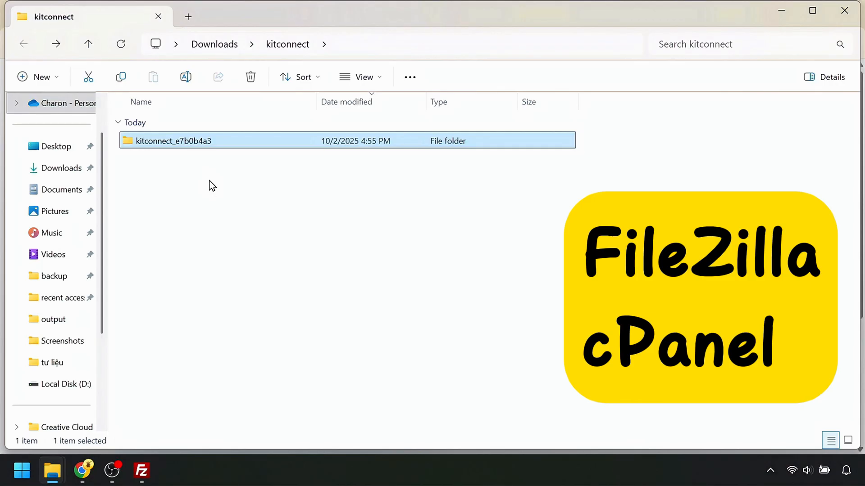
Switch to FileZilla and upload the extracted kitconnect_e7b0b4a3 folder from File Explorer into the server's /opencart directory
{"action": "left_click", "coordinate": [147, 472]}
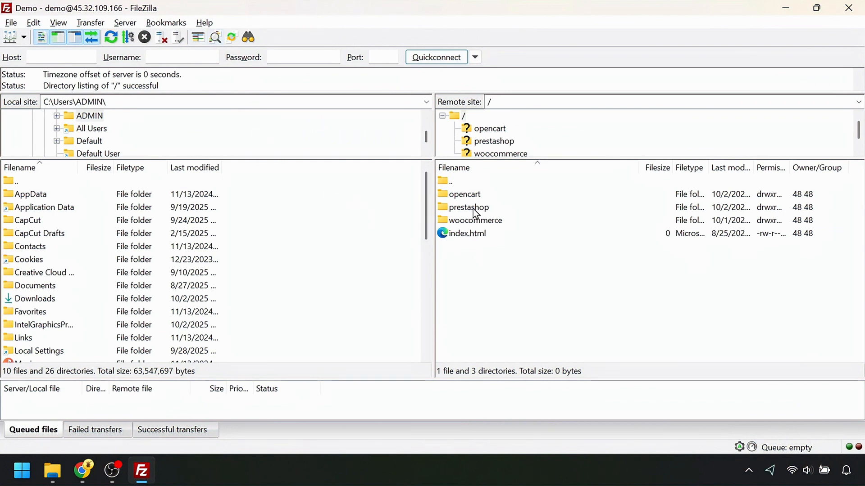
{"action": "double_click", "coordinate": [472, 199]}
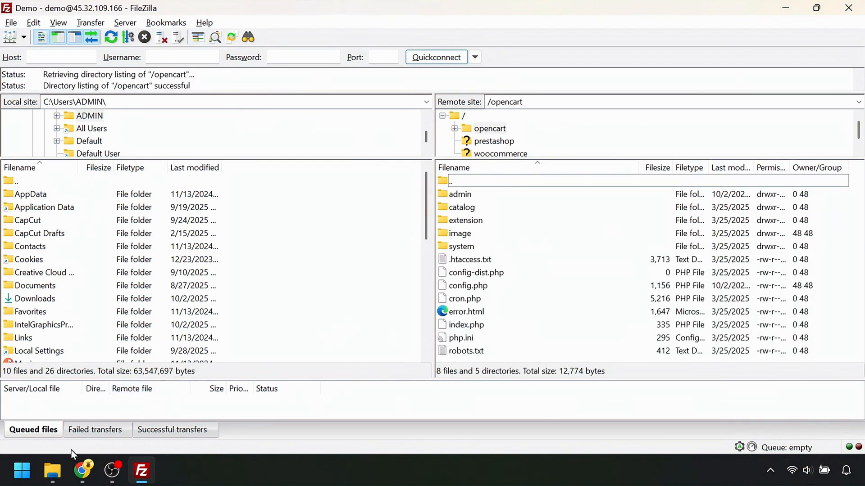
{"action": "mouse_move", "coordinate": [52, 471]}
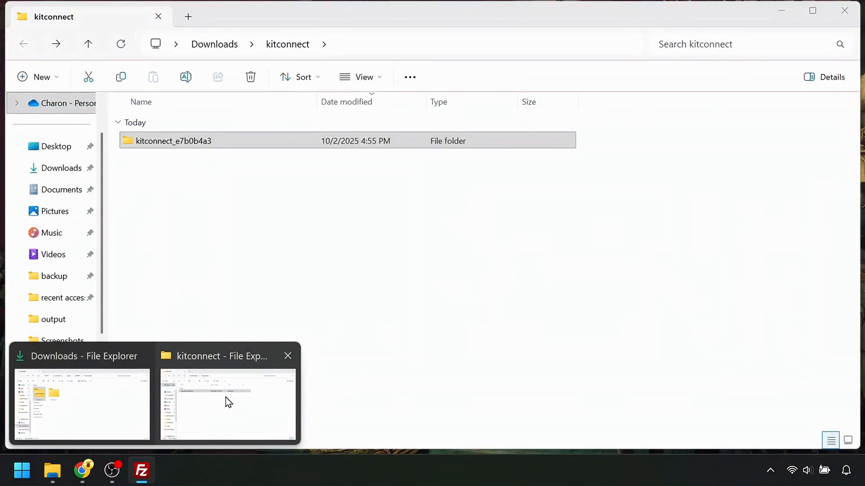
{"action": "left_click", "coordinate": [226, 398]}
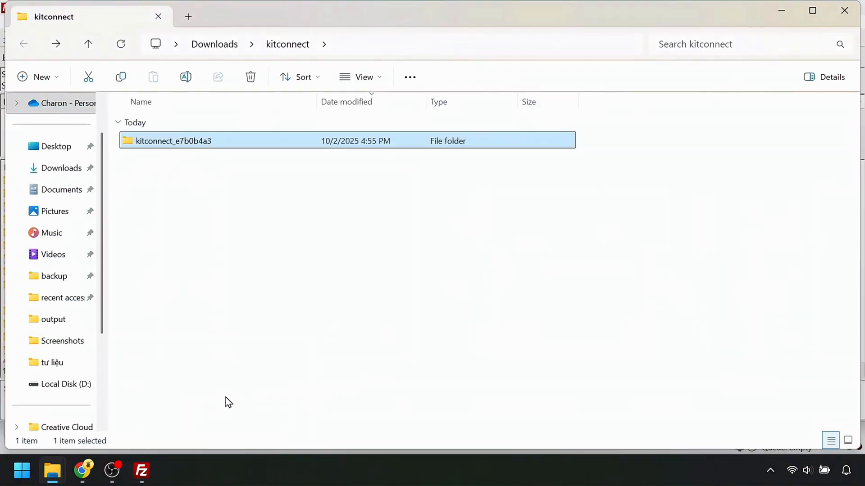
{"action": "left_click_drag", "start_coordinate": [158, 141], "coordinate": [461, 255]}
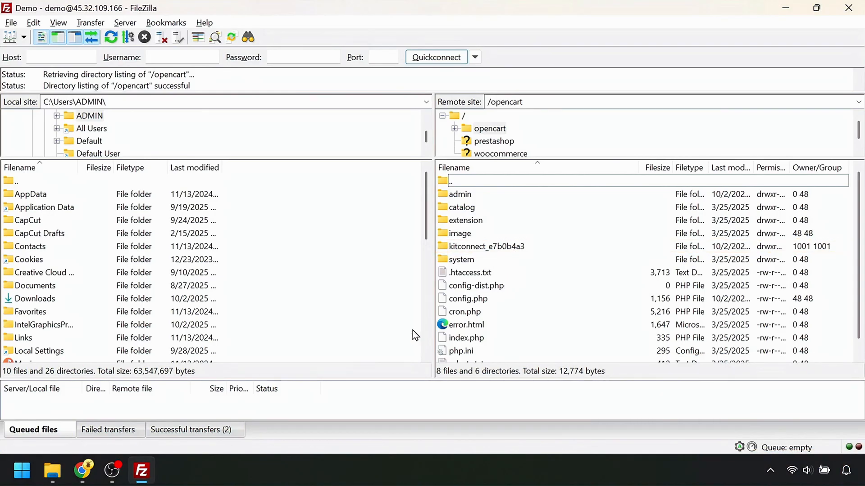
Switch to Chrome, open the Kitconnect URL to verify the connector installation, and return to the migration setup
{"action": "left_click", "coordinate": [82, 473]}
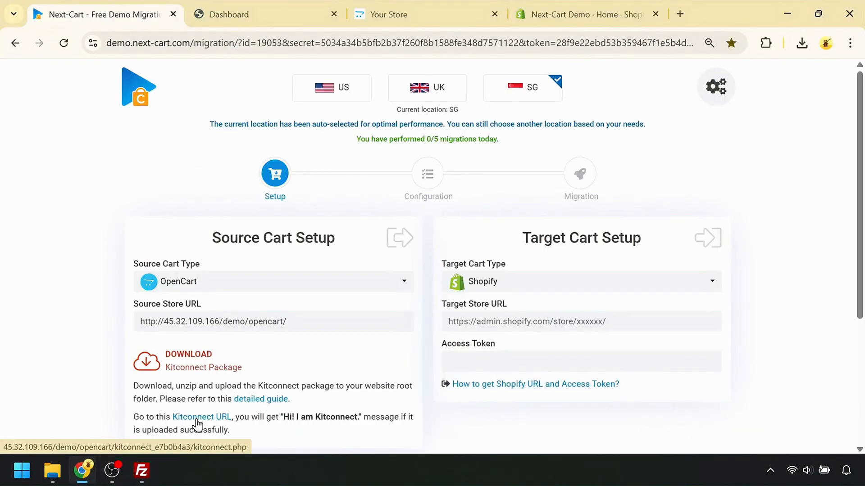
{"action": "left_click", "coordinate": [196, 417]}
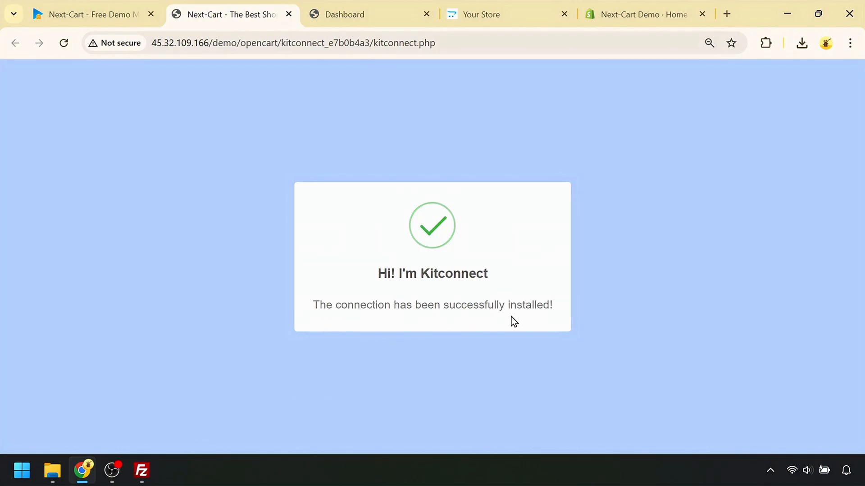
{"action": "left_click", "coordinate": [115, 15]}
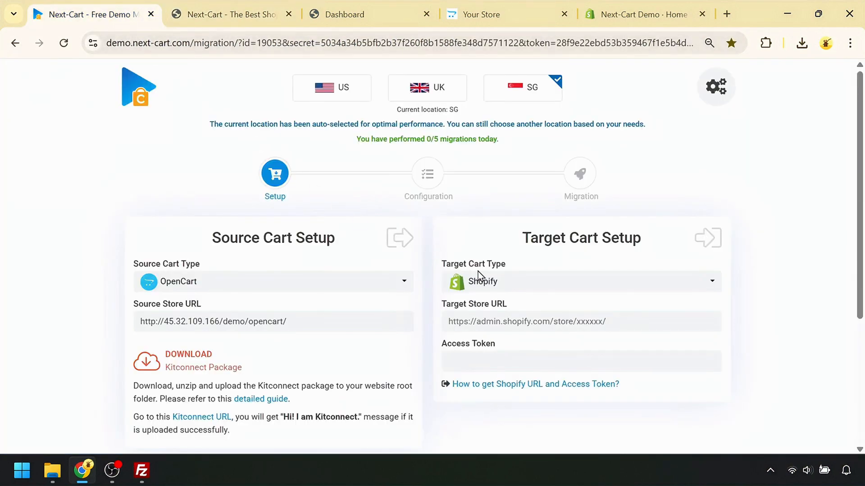
{"action": "scroll", "coordinate": [530, 303], "scroll_direction": "down", "scroll_amount": 2}
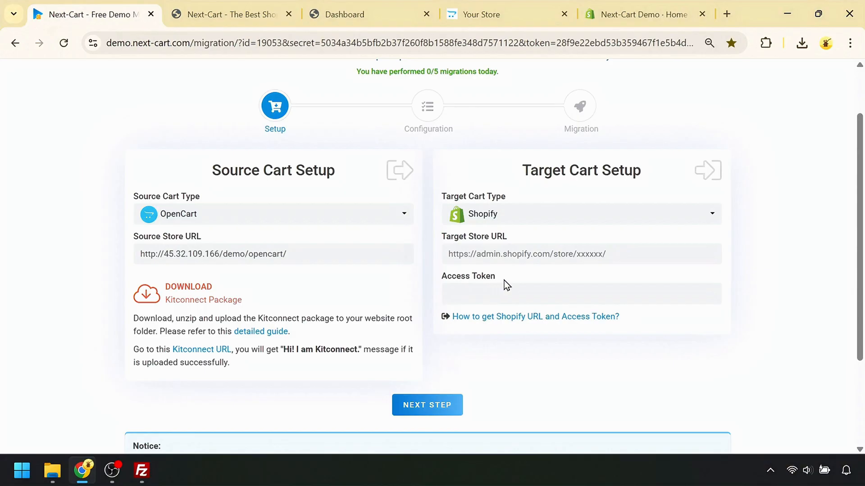
{"action": "left_click", "coordinate": [517, 255]}
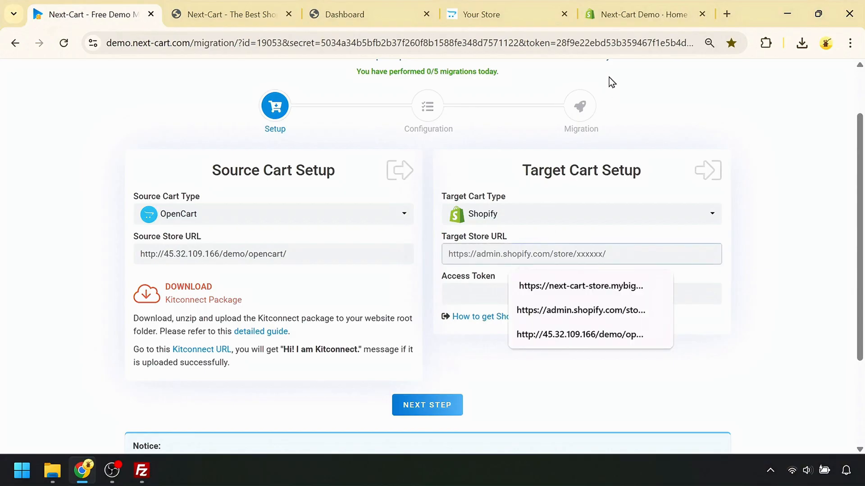
{"action": "left_click", "coordinate": [633, 18]}
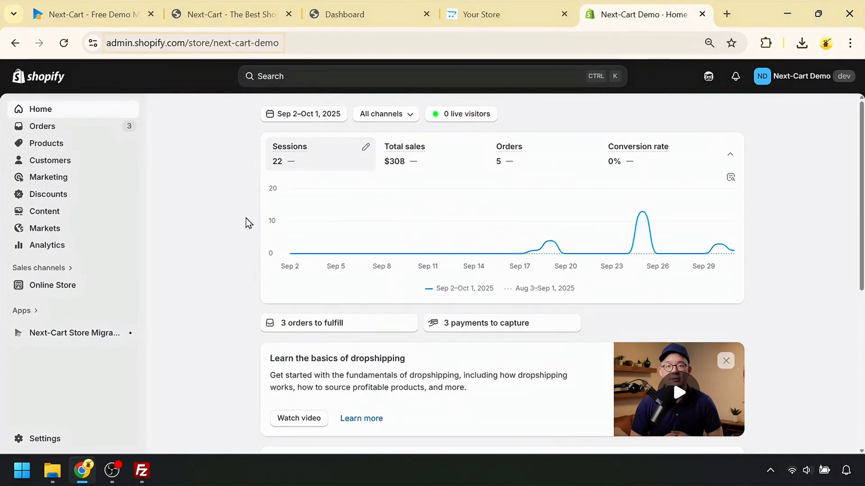
{"action": "left_click", "coordinate": [252, 41]}
{"action": "key", "text": "ctrl+c"}
{"action": "left_click", "coordinate": [121, 11]}
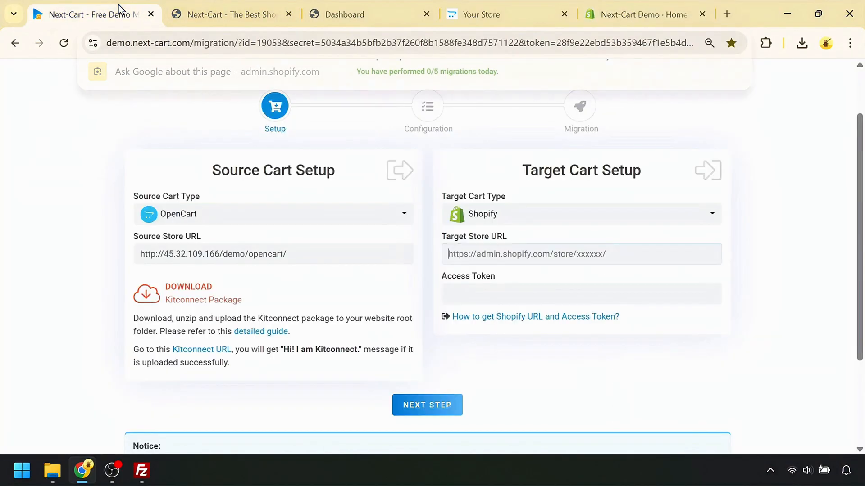
{"action": "left_click", "coordinate": [531, 253]}
{"action": "key", "text": "ctrl+v"}
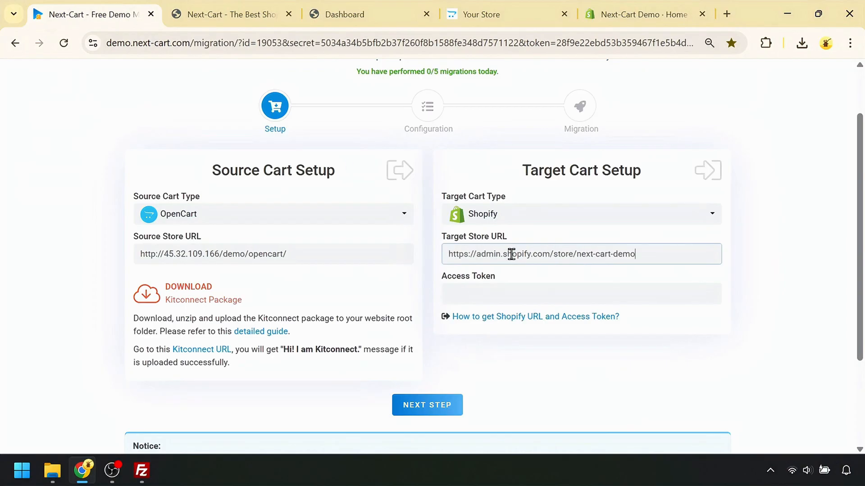
In the Shopify store's app development settings, create a custom app named Opencart to Shopify
{"action": "left_click", "coordinate": [639, 293]}
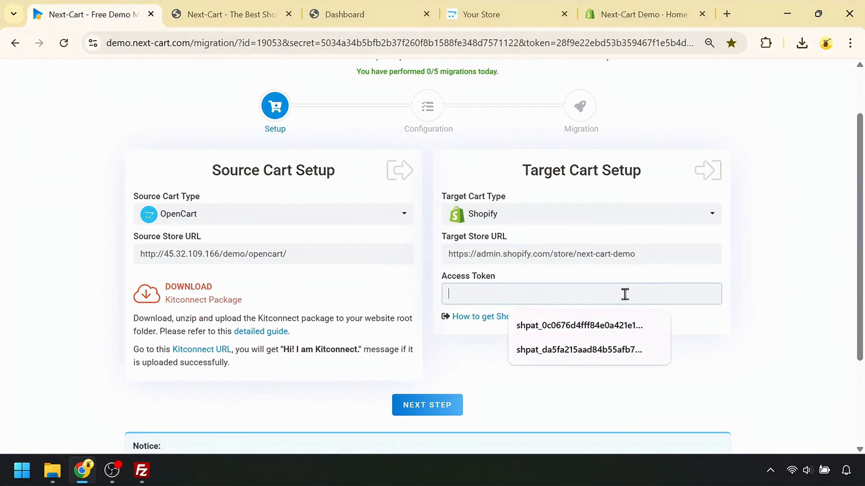
{"action": "left_click", "coordinate": [641, 17]}
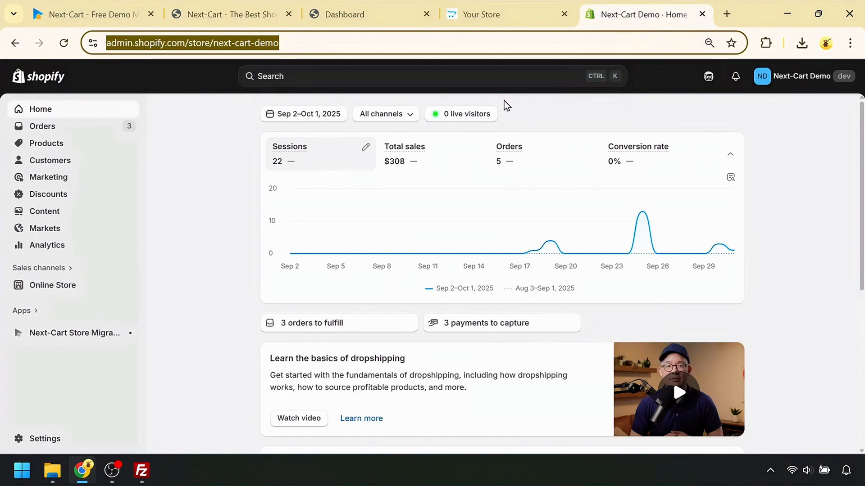
{"action": "left_click", "coordinate": [44, 439]}
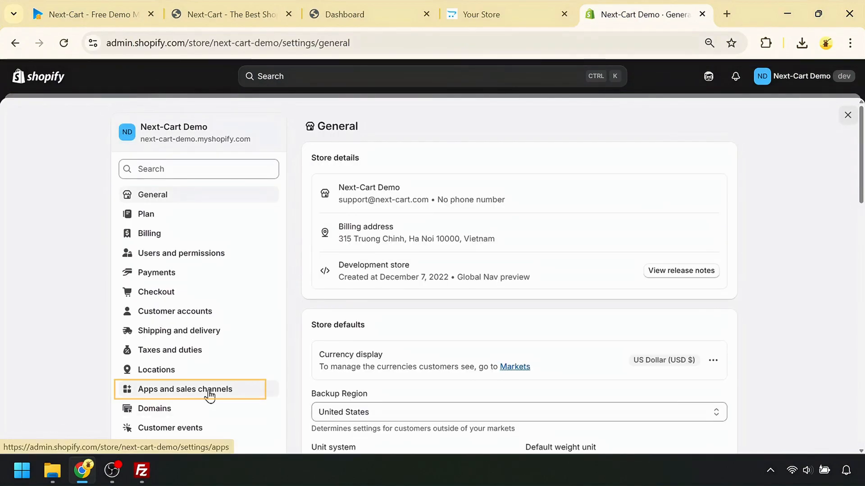
{"action": "left_click", "coordinate": [208, 393]}
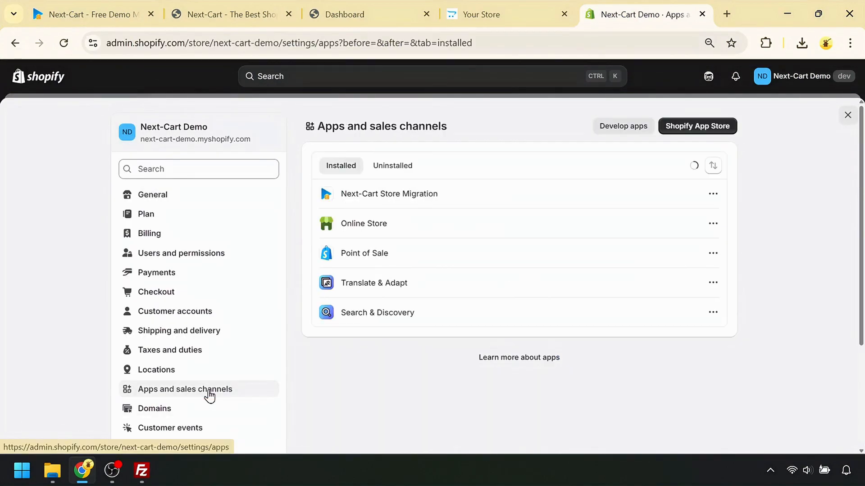
{"action": "left_click", "coordinate": [617, 131]}
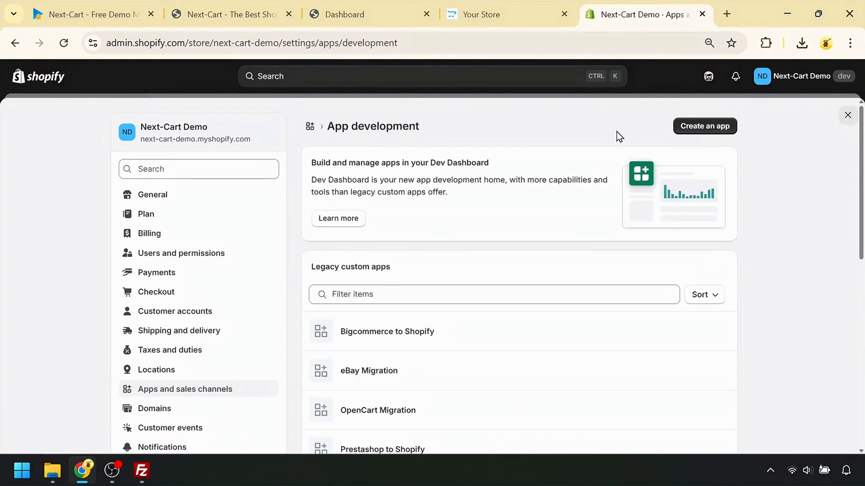
{"action": "left_click", "coordinate": [697, 128]}
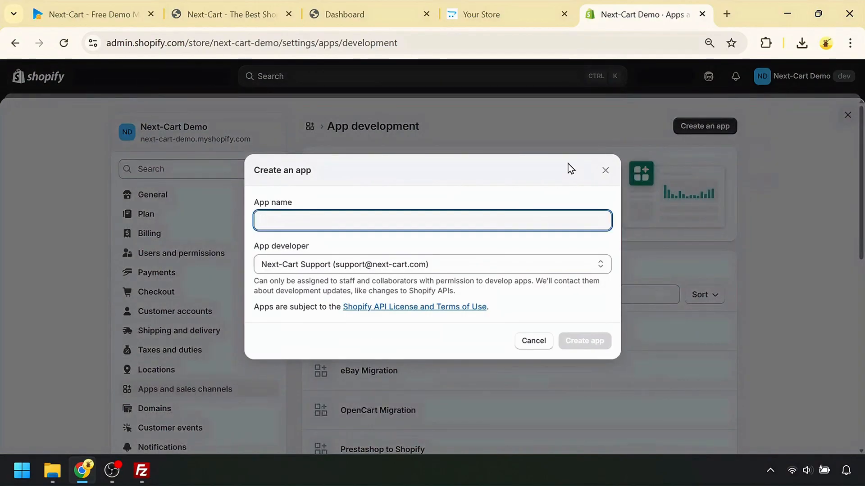
{"action": "type", "text": "Opencart to Shopify"}
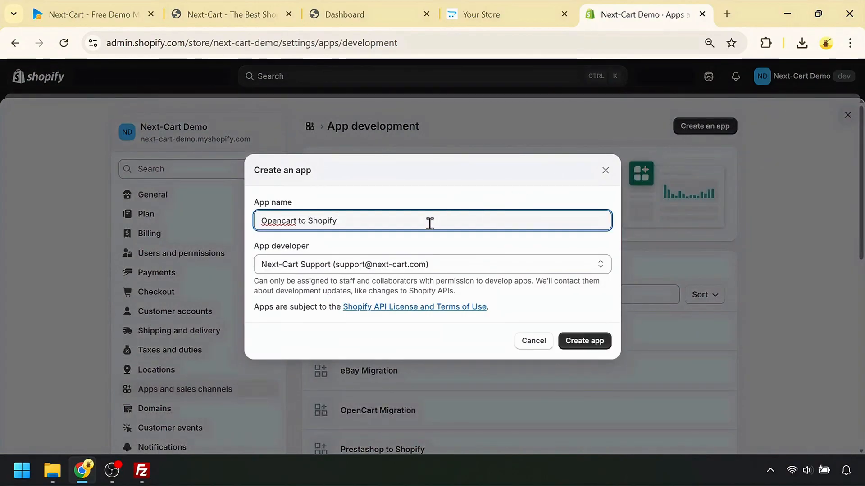
{"action": "left_click", "coordinate": [584, 342]}
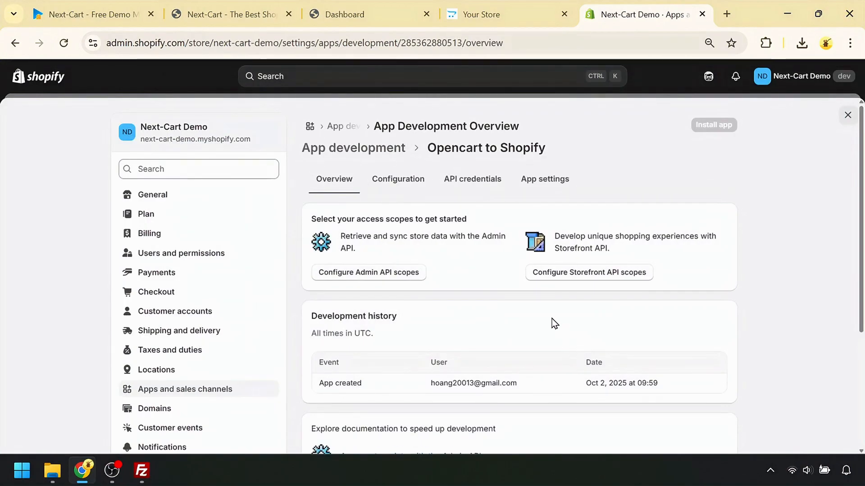
Configure the app's Admin API integration, enabling read and write scopes for assigned fulfillment orders, customers, discounts and draft orders
{"action": "left_click", "coordinate": [405, 182]}
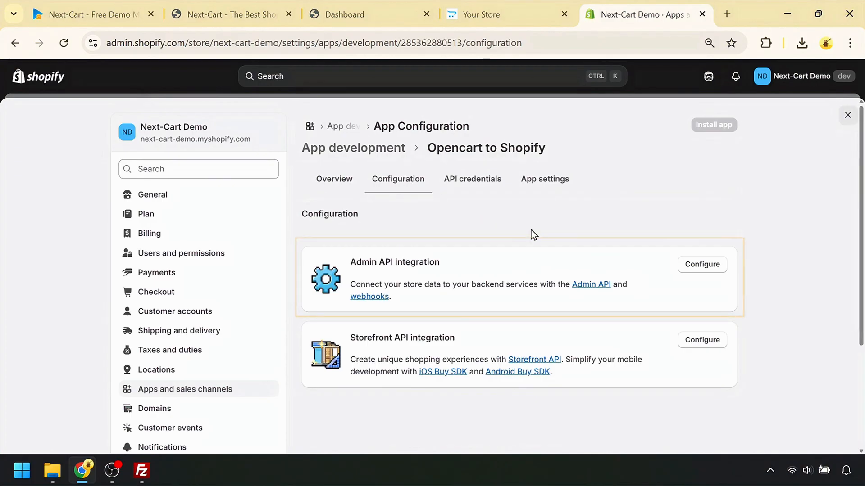
{"action": "left_click", "coordinate": [701, 278]}
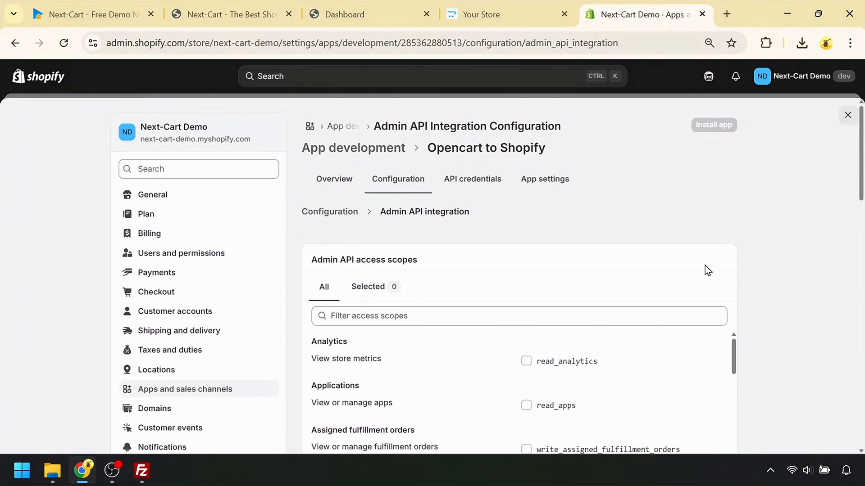
{"action": "scroll", "coordinate": [670, 270], "scroll_direction": "down", "scroll_amount": 3}
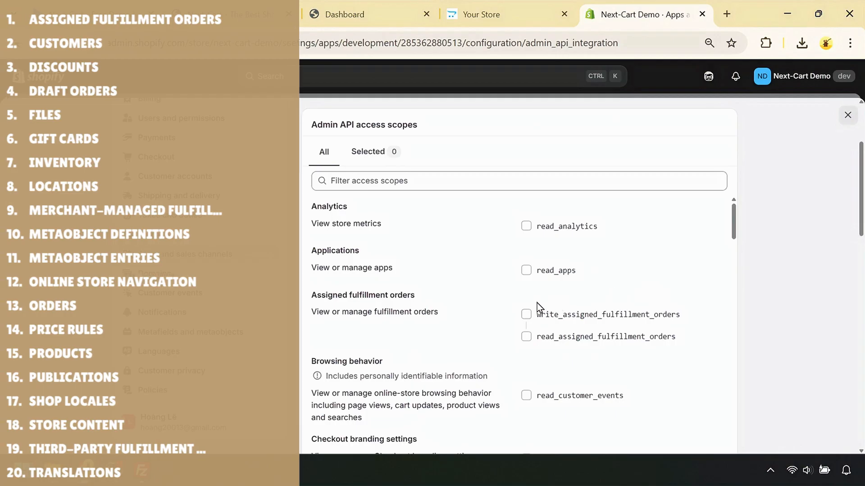
{"action": "left_click", "coordinate": [526, 314]}
{"action": "scroll", "coordinate": [525, 314], "scroll_direction": "down", "scroll_amount": 5}
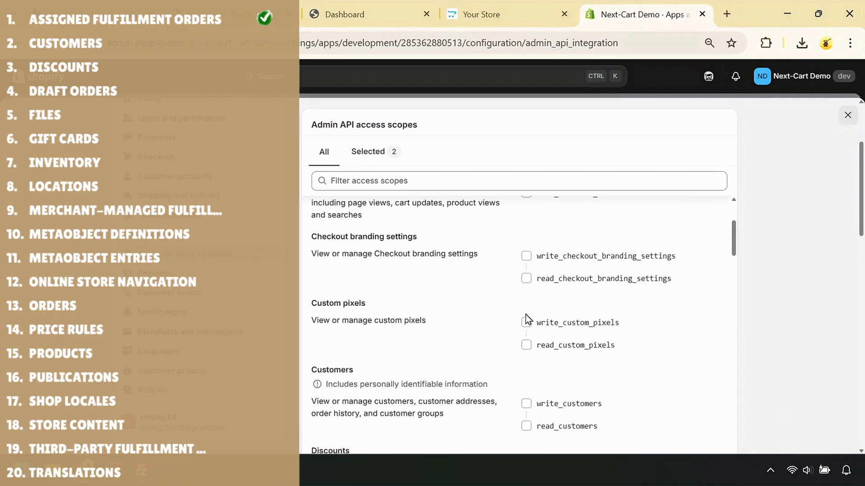
{"action": "left_click", "coordinate": [526, 391]}
{"action": "scroll", "coordinate": [529, 396], "scroll_direction": "down", "scroll_amount": 3}
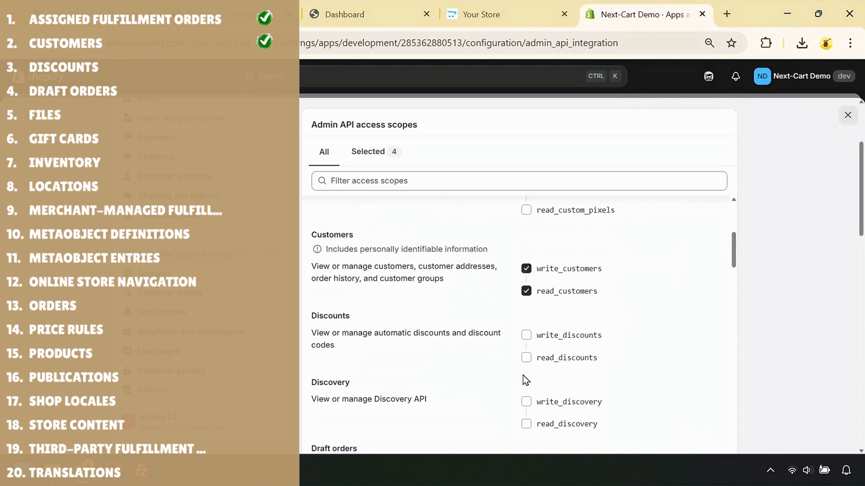
{"action": "left_click", "coordinate": [525, 334]}
{"action": "scroll", "coordinate": [526, 336], "scroll_direction": "down", "scroll_amount": 3}
{"action": "left_click", "coordinate": [526, 347]}
{"action": "scroll", "coordinate": [525, 347], "scroll_direction": "down", "scroll_amount": 5}
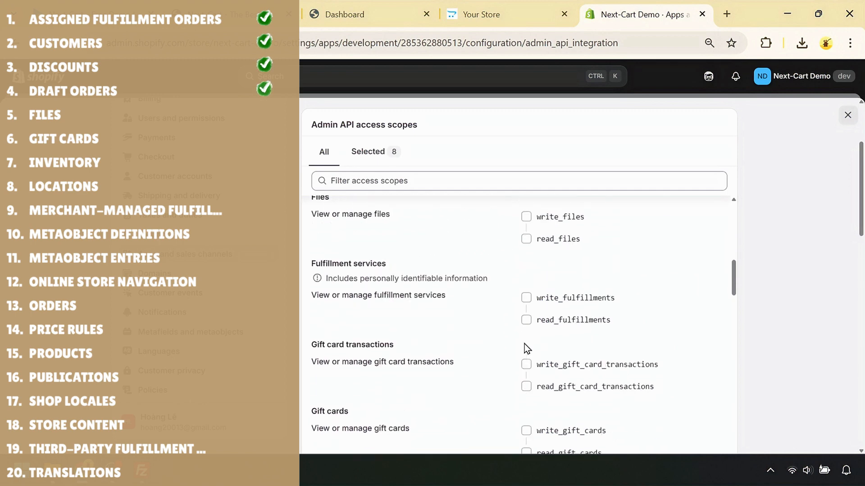
Enable the read and write Admin API scopes for files, gift cards, inventory and locations
{"action": "left_click", "coordinate": [526, 215]}
{"action": "scroll", "coordinate": [578, 298], "scroll_direction": "up", "scroll_amount": 2}
{"action": "scroll", "coordinate": [585, 275], "scroll_direction": "down", "scroll_amount": 2}
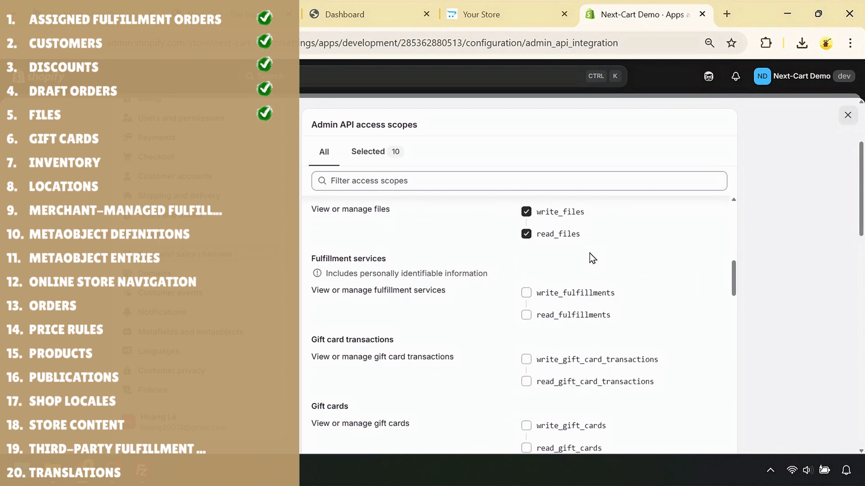
{"action": "scroll", "coordinate": [590, 253], "scroll_direction": "down", "scroll_amount": 3}
{"action": "left_click", "coordinate": [527, 290]}
{"action": "left_click", "coordinate": [526, 357]}
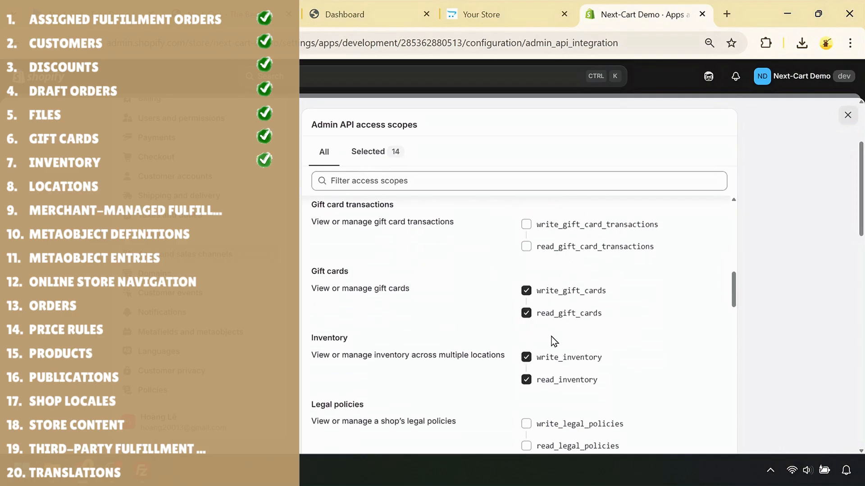
{"action": "scroll", "coordinate": [552, 337], "scroll_direction": "down", "scroll_amount": 3}
{"action": "left_click", "coordinate": [526, 369]}
{"action": "scroll", "coordinate": [553, 336], "scroll_direction": "down", "scroll_amount": 3}
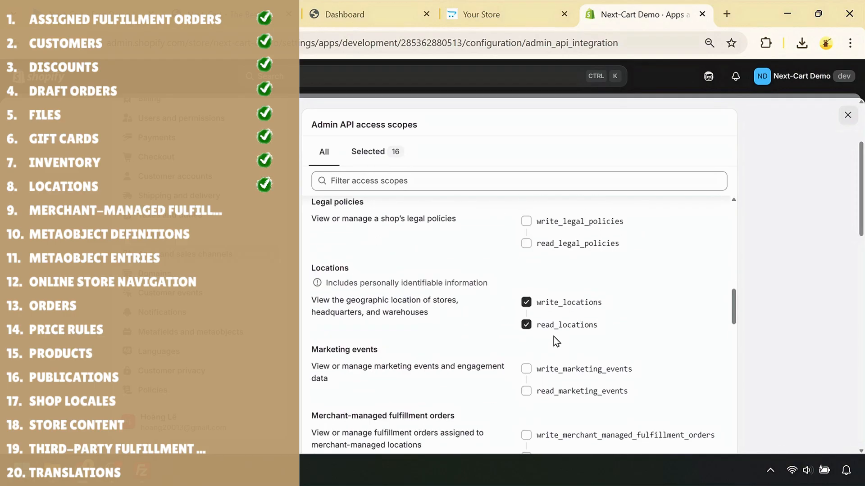
Enable the read and write scopes for merchant-managed fulfillment orders, metaobject definitions, metaobject entries and Online Store navigation
{"action": "left_click", "coordinate": [525, 367]}
{"action": "scroll", "coordinate": [536, 333], "scroll_direction": "down", "scroll_amount": 3}
{"action": "left_click", "coordinate": [526, 299]}
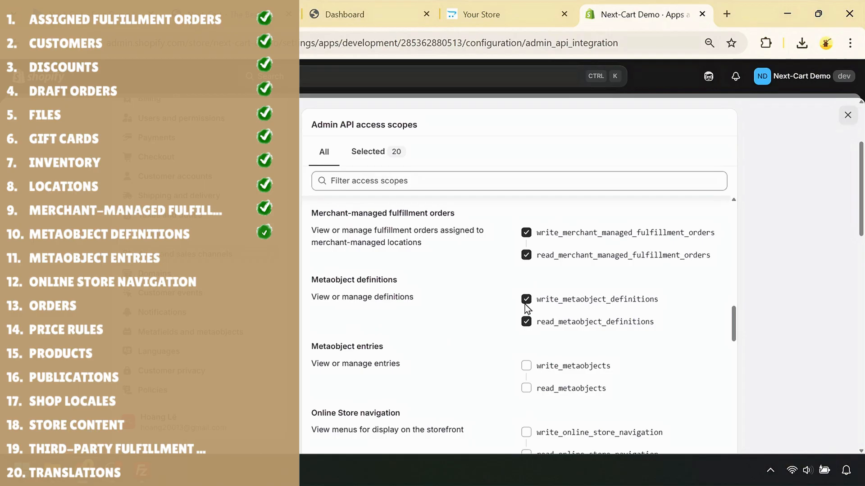
{"action": "left_click", "coordinate": [526, 366]}
{"action": "scroll", "coordinate": [525, 365], "scroll_direction": "down", "scroll_amount": 1}
{"action": "left_click", "coordinate": [525, 366]}
{"action": "scroll", "coordinate": [539, 344], "scroll_direction": "down", "scroll_amount": 2}
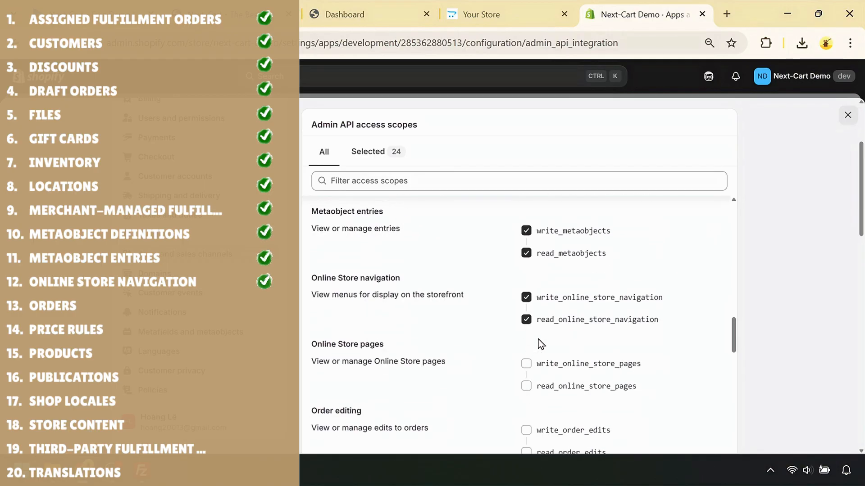
Enable the read and write Admin API scopes for orders, price rules, products and publications
{"action": "scroll", "coordinate": [537, 358], "scroll_direction": "down", "scroll_amount": 3}
{"action": "left_click", "coordinate": [526, 376]}
{"action": "scroll", "coordinate": [550, 347], "scroll_direction": "down", "scroll_amount": 3}
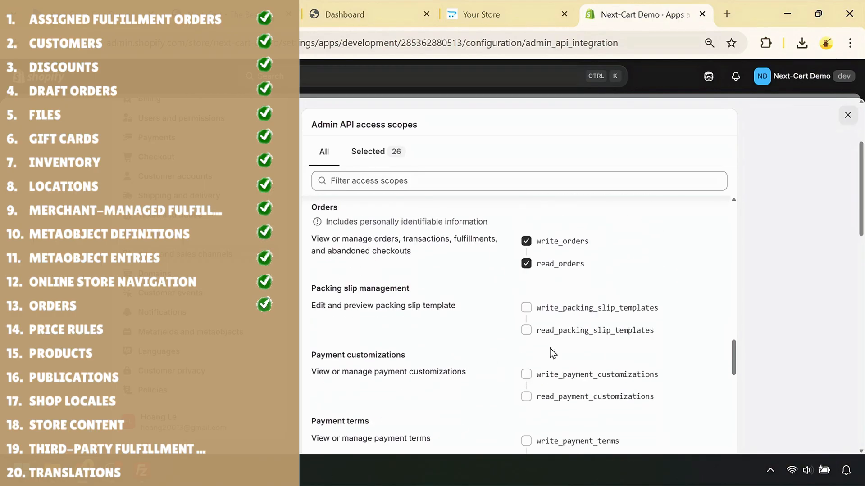
{"action": "scroll", "coordinate": [550, 347], "scroll_direction": "down", "scroll_amount": 6}
{"action": "left_click", "coordinate": [526, 305]}
{"action": "scroll", "coordinate": [526, 309], "scroll_direction": "down", "scroll_amount": 4}
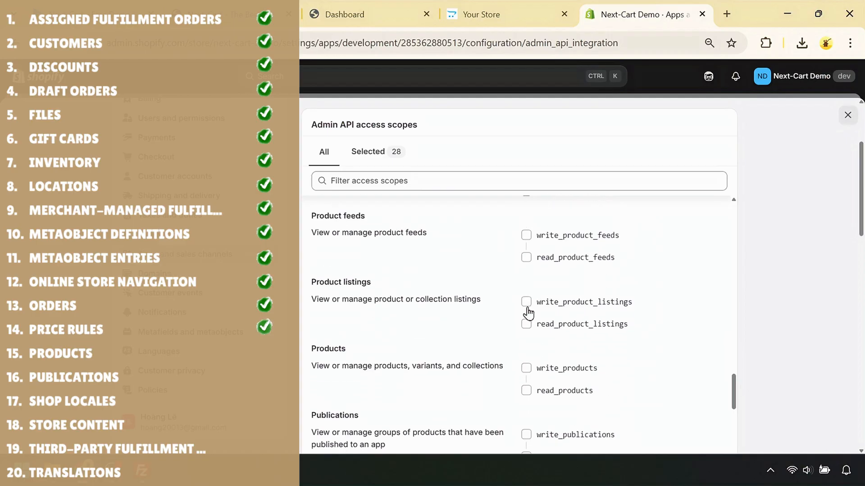
{"action": "left_click", "coordinate": [527, 302]}
{"action": "scroll", "coordinate": [528, 302], "scroll_direction": "down", "scroll_amount": 1}
{"action": "left_click", "coordinate": [526, 300]}
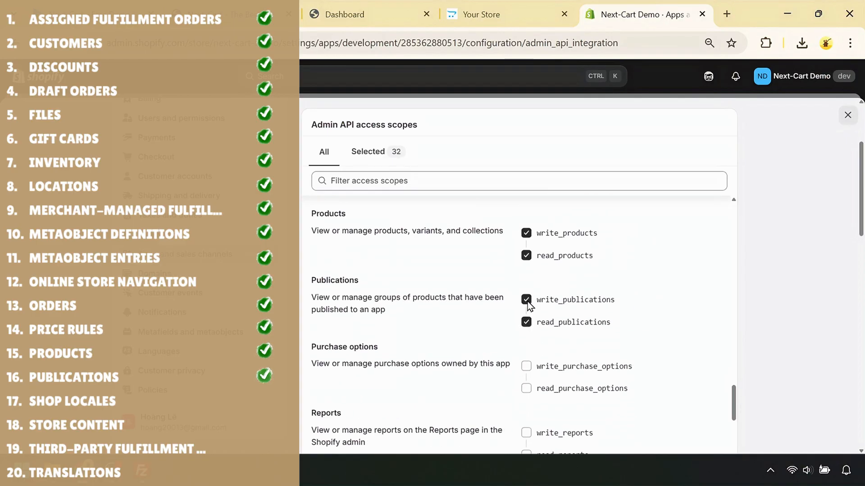
Enable the read and write scopes for shop locales, store content, third-party fulfillment orders and translations, and save the Admin API configuration
{"action": "scroll", "coordinate": [528, 301], "scroll_direction": "down", "scroll_amount": 5}
{"action": "scroll", "coordinate": [528, 306], "scroll_direction": "down", "scroll_amount": 3}
{"action": "left_click", "coordinate": [526, 305]}
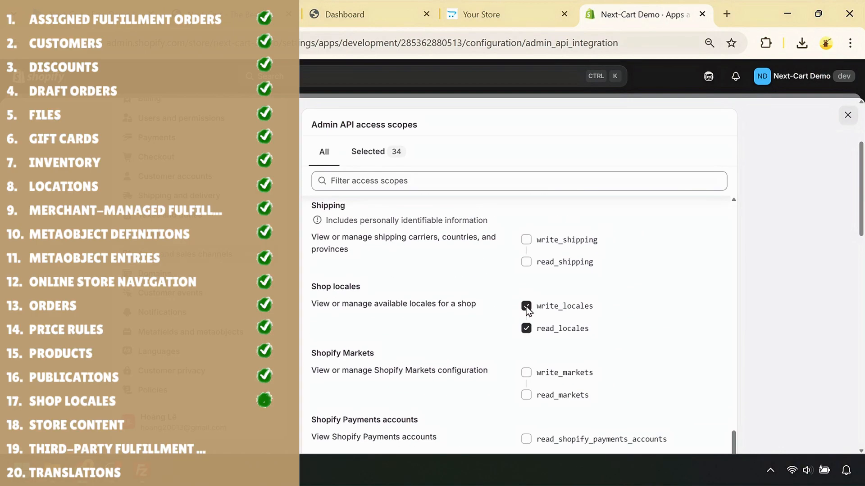
{"action": "scroll", "coordinate": [526, 306], "scroll_direction": "down", "scroll_amount": 3}
{"action": "scroll", "coordinate": [527, 310], "scroll_direction": "down", "scroll_amount": 3}
{"action": "left_click", "coordinate": [526, 328]}
{"action": "scroll", "coordinate": [525, 331], "scroll_direction": "down", "scroll_amount": 3}
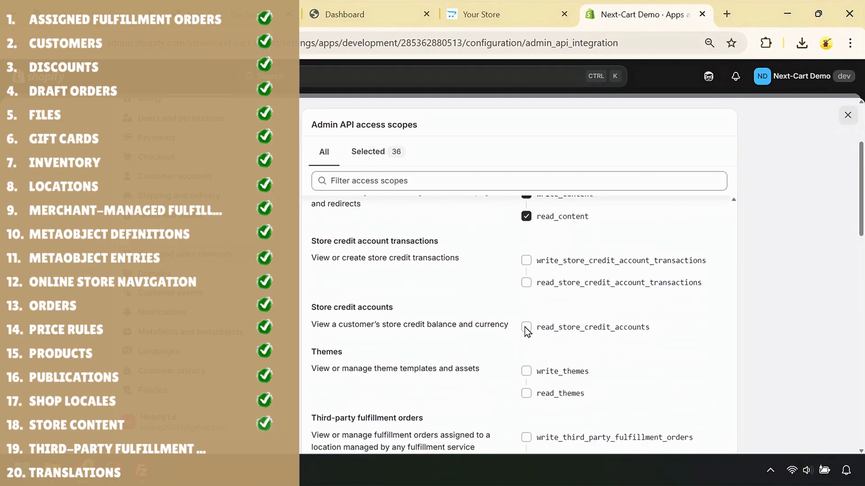
{"action": "scroll", "coordinate": [527, 324], "scroll_direction": "down", "scroll_amount": 3}
{"action": "left_click", "coordinate": [526, 306]}
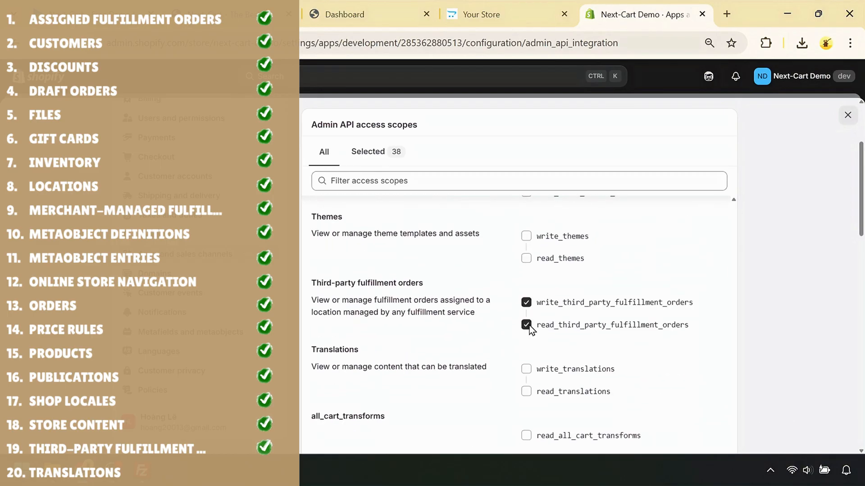
{"action": "left_click", "coordinate": [526, 368]}
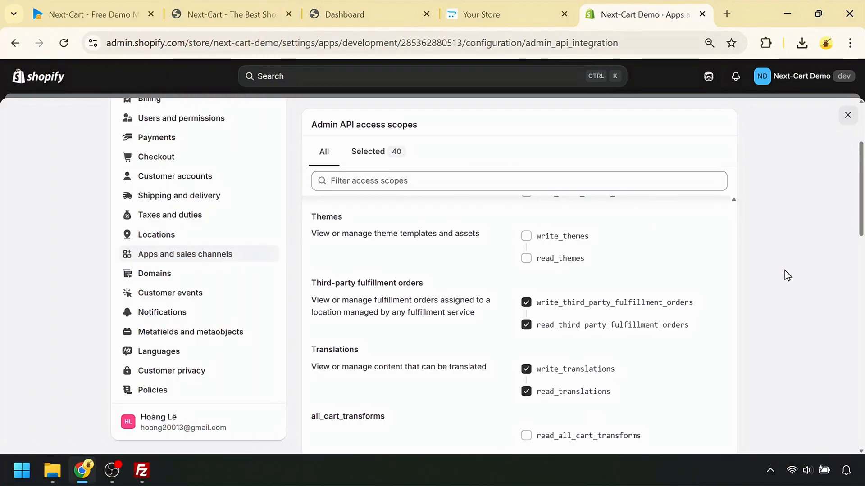
{"action": "scroll", "coordinate": [785, 275], "scroll_direction": "down", "scroll_amount": 20}
{"action": "left_click", "coordinate": [721, 386]}
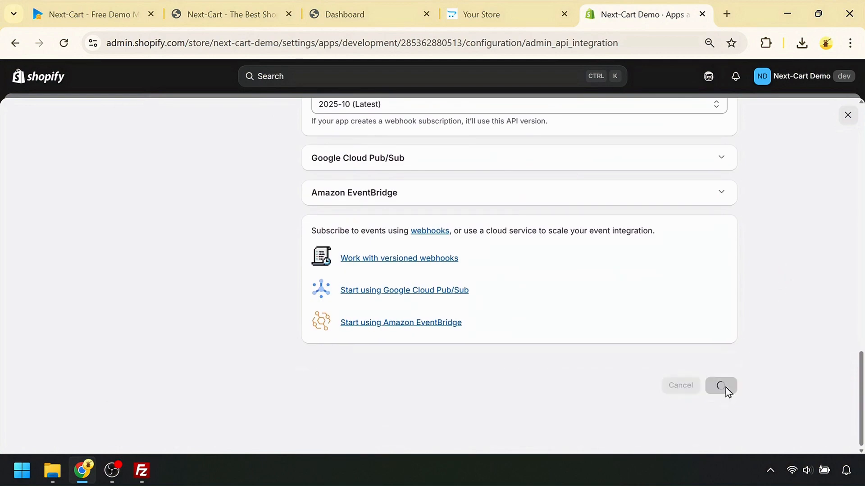
Install the Opencart to Shopify custom app on the store from its API credentials
{"action": "scroll", "coordinate": [791, 388], "scroll_direction": "up", "scroll_amount": 20}
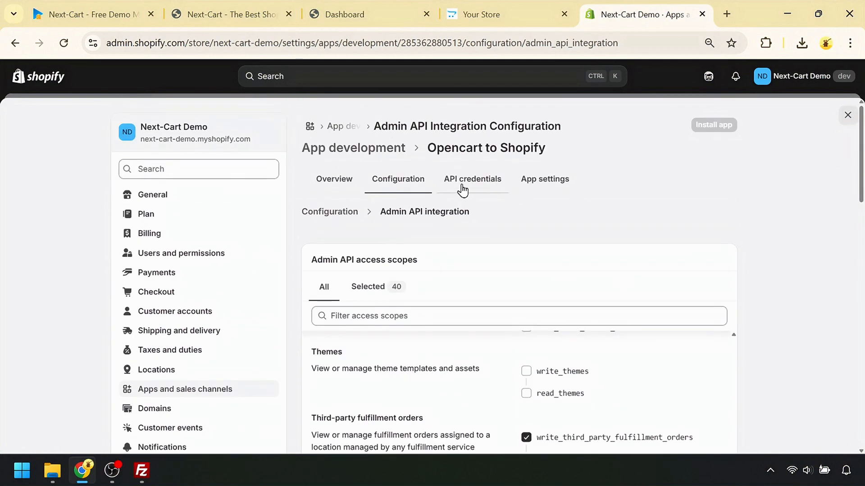
{"action": "left_click", "coordinate": [462, 185]}
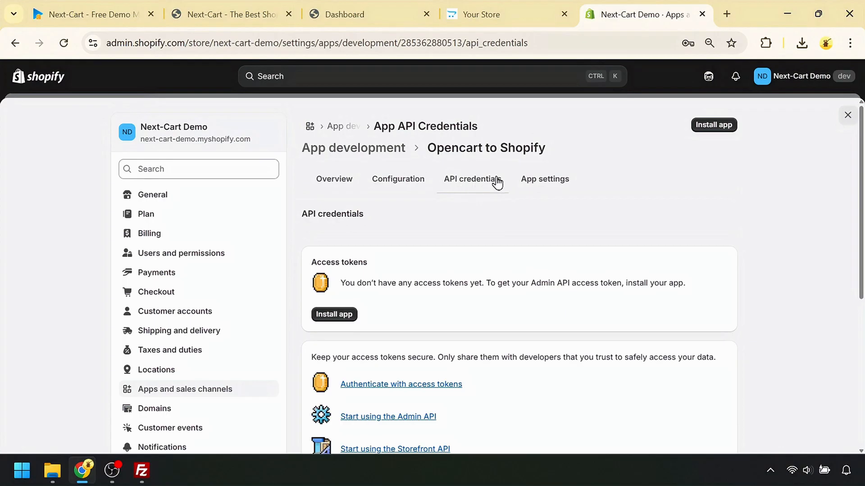
{"action": "left_click", "coordinate": [707, 126]}
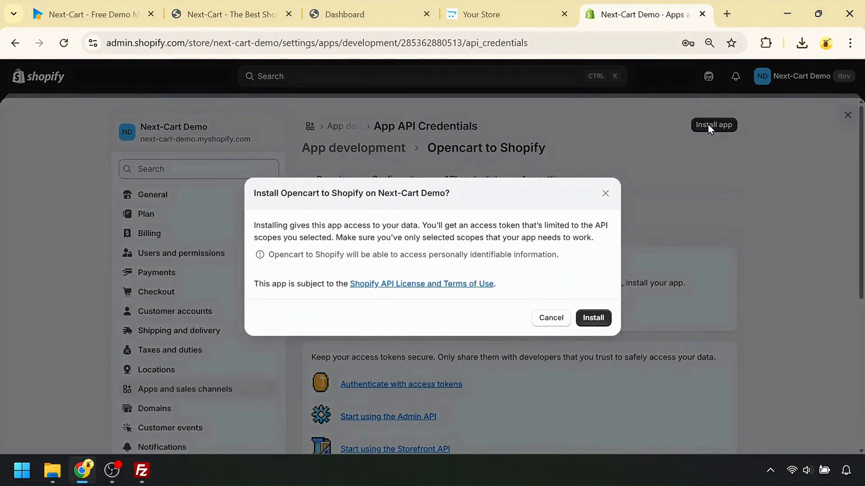
{"action": "left_click", "coordinate": [583, 318]}
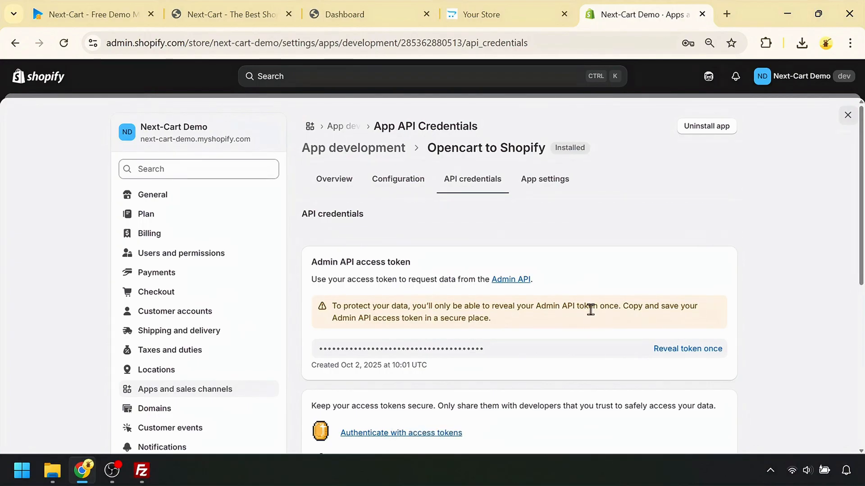
Reveal and copy the Admin API access token, paste it into the target cart's Access Token field, and proceed to the migration configuration
{"action": "left_click", "coordinate": [687, 355]}
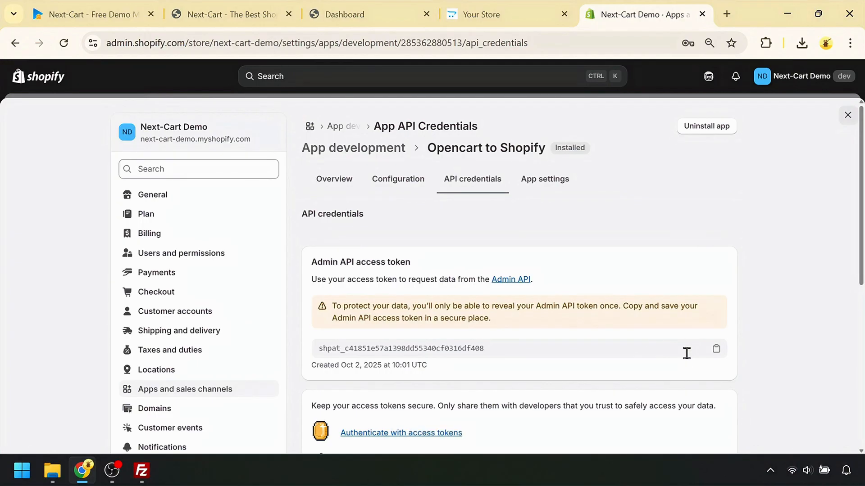
{"action": "left_click", "coordinate": [716, 349]}
{"action": "left_click", "coordinate": [128, 16]}
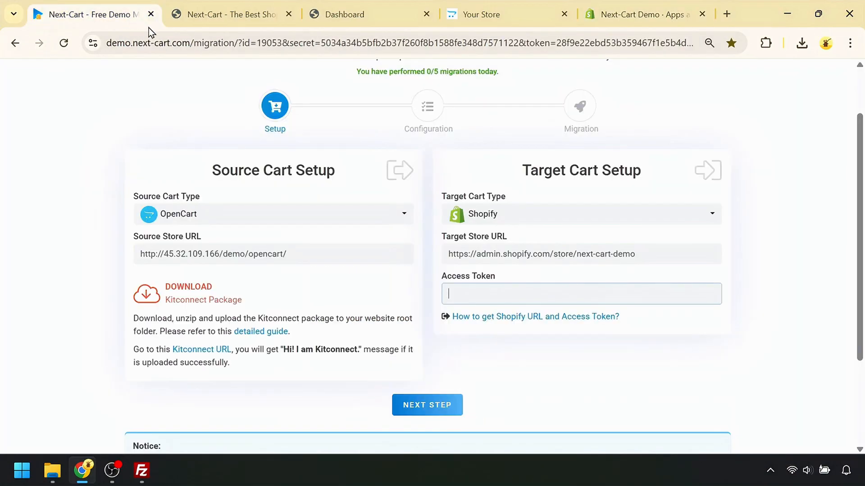
{"action": "key", "text": "ctrl+v"}
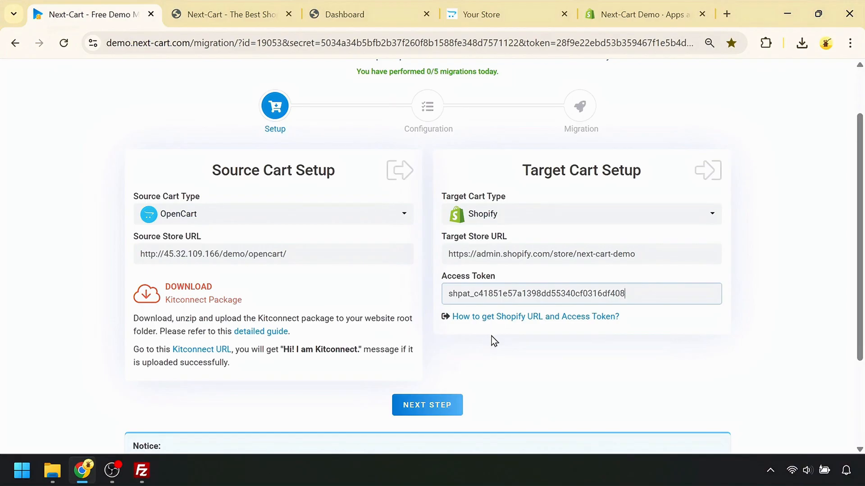
{"action": "left_click", "coordinate": [427, 406]}
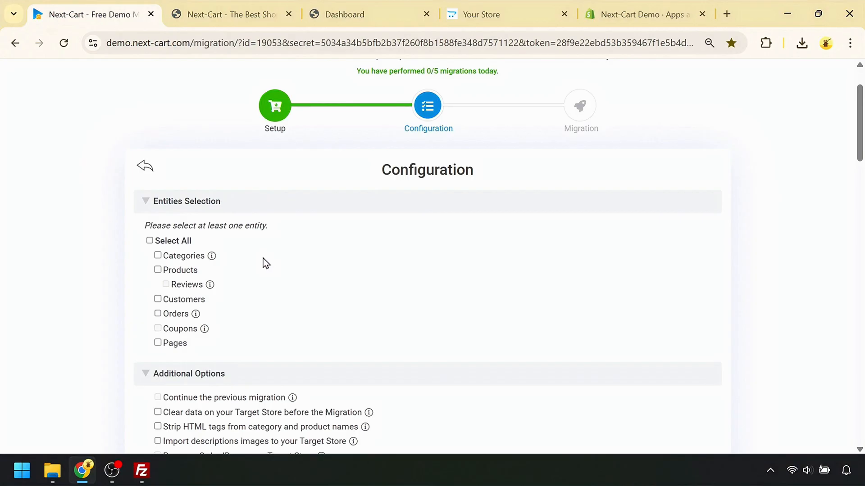
Select all entities and enable clearing target store data, stripping HTML tags from names, importing description images and migrating SEO URLs
{"action": "left_click", "coordinate": [168, 245]}
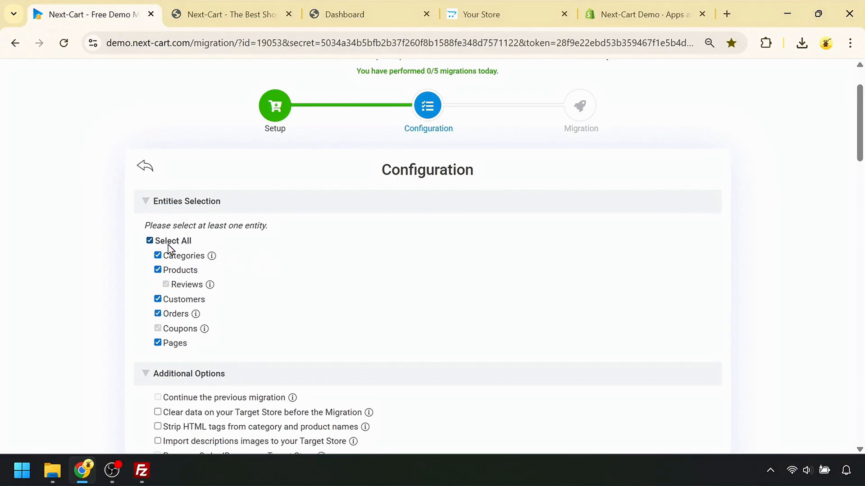
{"action": "mouse_move", "coordinate": [211, 255]}
{"action": "mouse_move", "coordinate": [209, 288]}
{"action": "scroll", "coordinate": [342, 301], "scroll_direction": "down", "scroll_amount": 3}
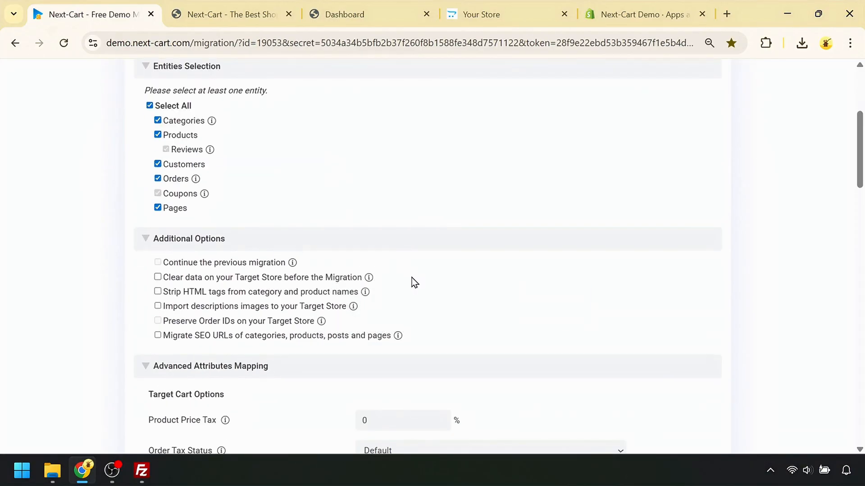
{"action": "left_click", "coordinate": [314, 278]}
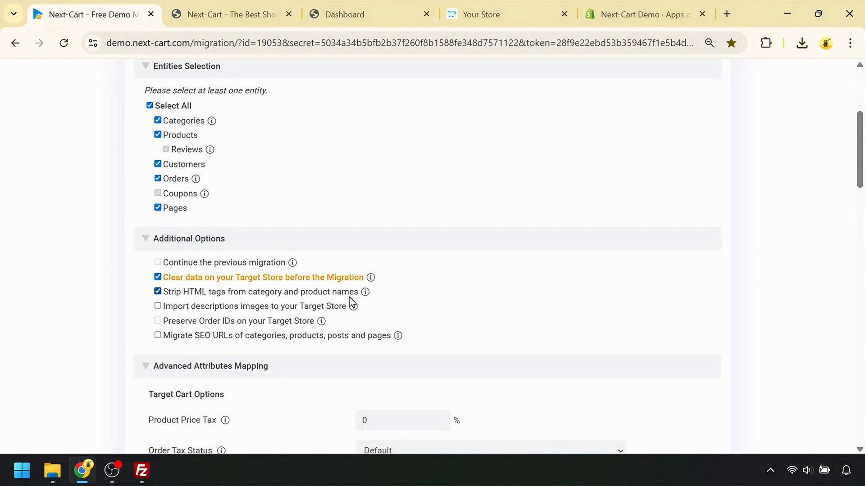
{"action": "left_click", "coordinate": [177, 309]}
Set the order tax status to Tax included, map English(en-gb) to English, and choose the default inventory location
{"action": "scroll", "coordinate": [182, 338], "scroll_direction": "down", "scroll_amount": 6}
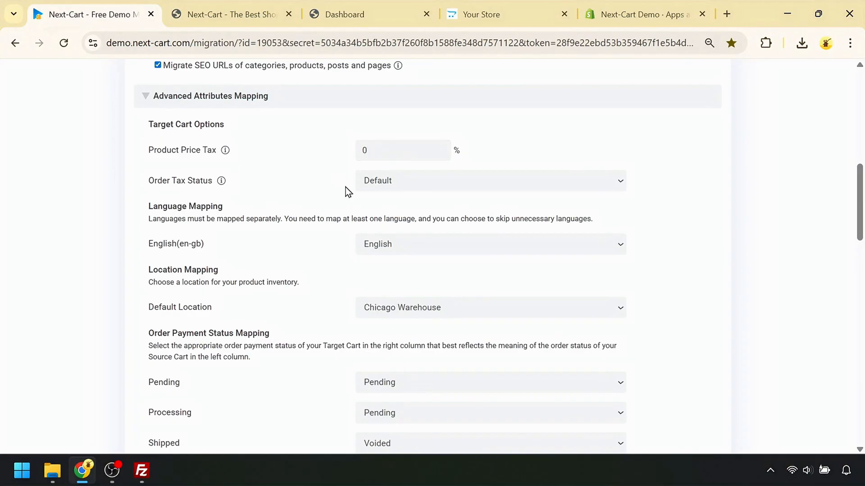
{"action": "left_click", "coordinate": [397, 183]}
{"action": "left_click", "coordinate": [390, 232]}
{"action": "left_click", "coordinate": [396, 250]}
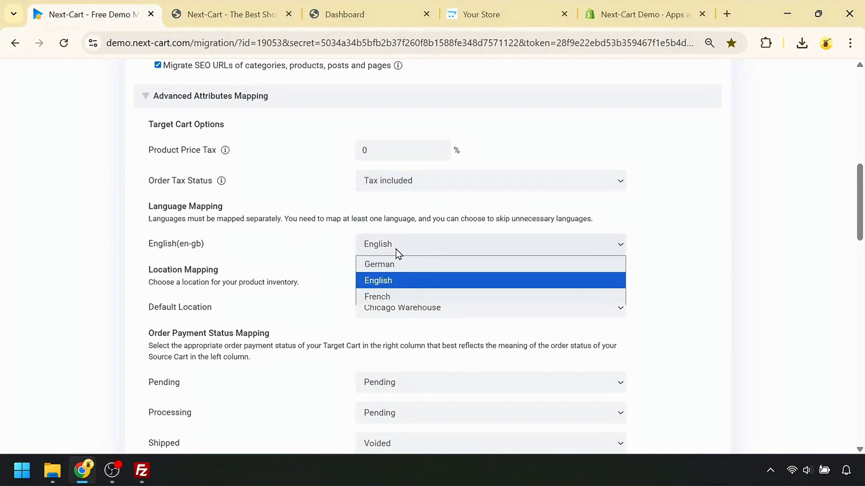
{"action": "left_click", "coordinate": [388, 277]}
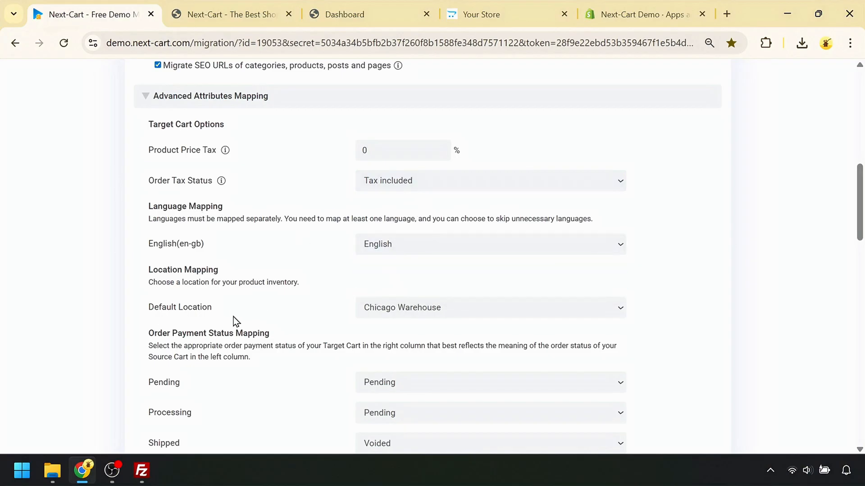
{"action": "left_click", "coordinate": [404, 312]}
{"action": "left_click", "coordinate": [400, 326]}
Map the Processing, Shipped and Complete order payment statuses to Paid
{"action": "scroll", "coordinate": [438, 314], "scroll_direction": "down", "scroll_amount": 6}
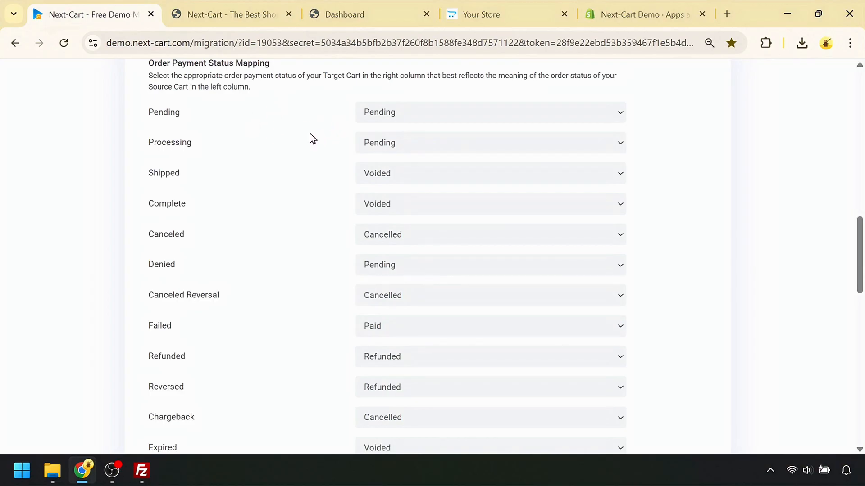
{"action": "left_click", "coordinate": [388, 146]}
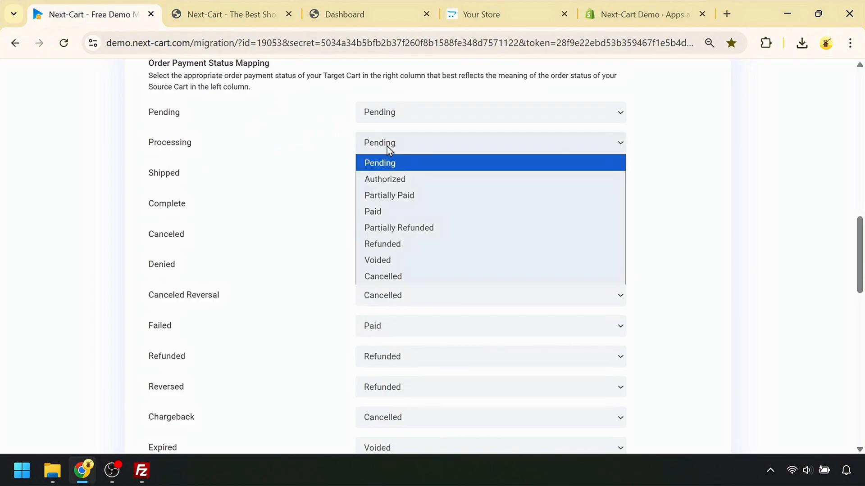
{"action": "left_click", "coordinate": [378, 210]}
{"action": "left_click", "coordinate": [426, 173]}
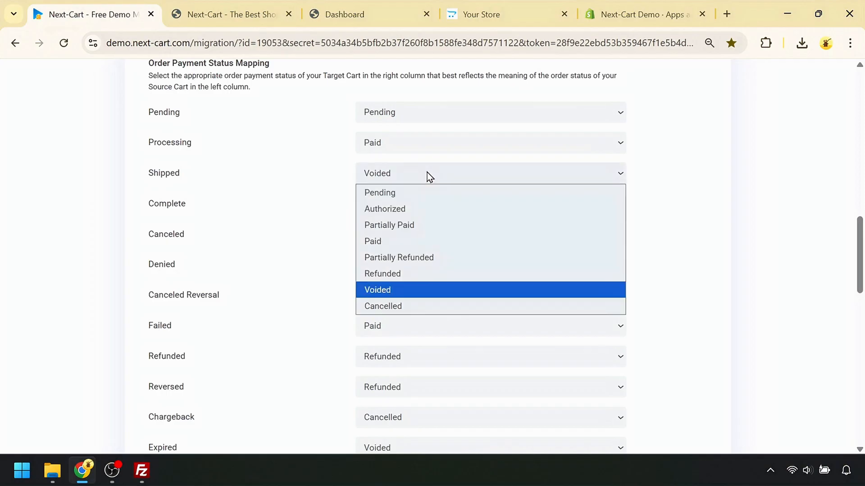
{"action": "left_click", "coordinate": [398, 241]}
{"action": "left_click", "coordinate": [401, 207]}
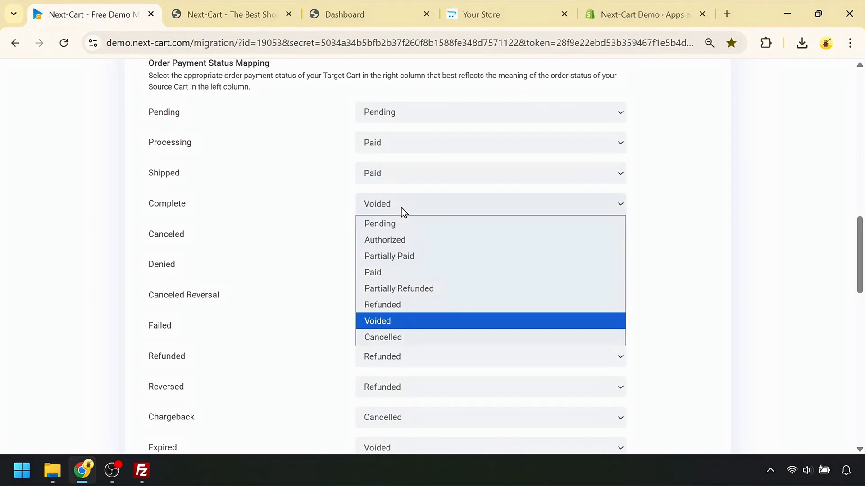
{"action": "left_click", "coordinate": [393, 270]}
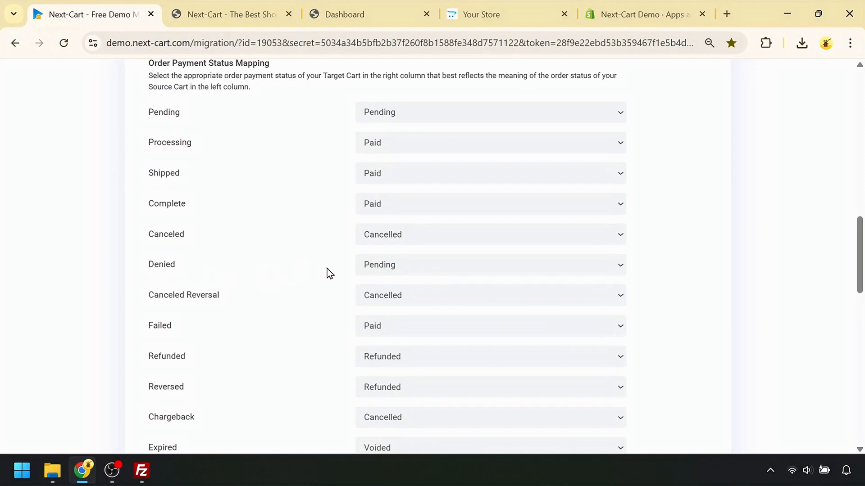
Map the Denied and Failed order payment statuses to Cancelled
{"action": "left_click", "coordinate": [383, 265]}
{"action": "left_click", "coordinate": [394, 396]}
{"action": "left_click", "coordinate": [379, 323]}
{"action": "left_click", "coordinate": [385, 308]}
Map the order payment statuses Chargeback to Refunded, Expired to Cancelled and Processed to Paid
{"action": "scroll", "coordinate": [391, 360], "scroll_direction": "down", "scroll_amount": 2}
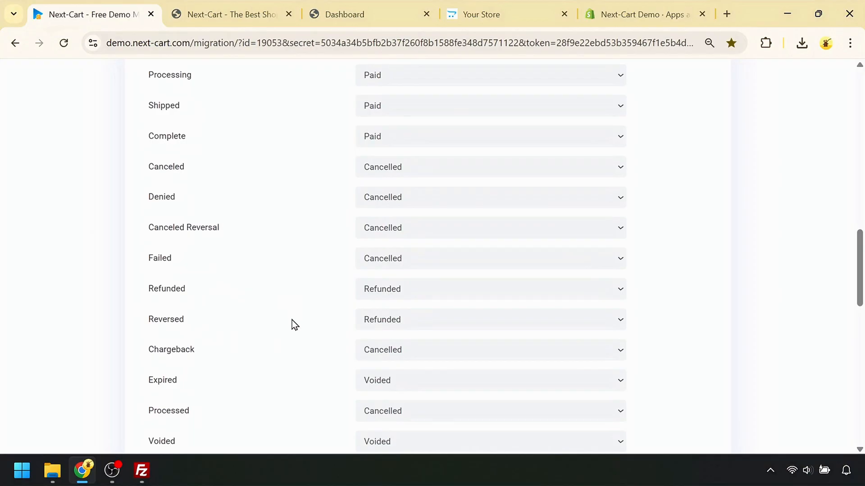
{"action": "left_click", "coordinate": [391, 352]}
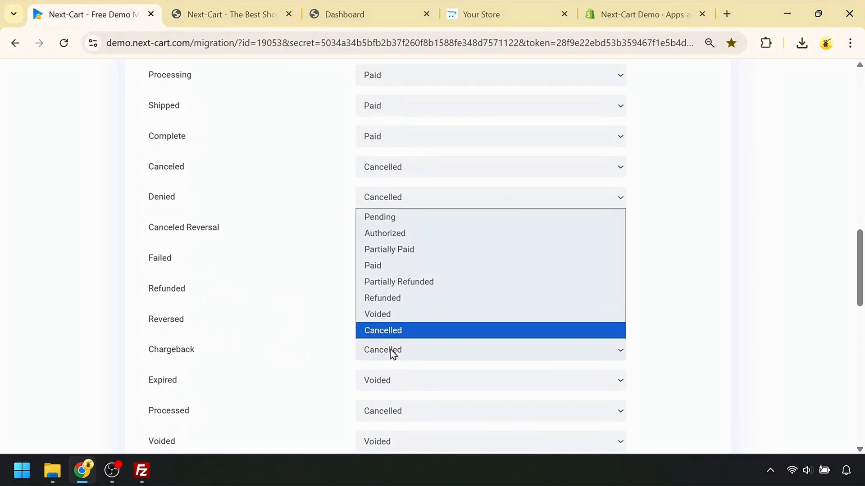
{"action": "left_click", "coordinate": [386, 299]}
{"action": "scroll", "coordinate": [385, 316], "scroll_direction": "down", "scroll_amount": 2}
{"action": "left_click", "coordinate": [376, 312]}
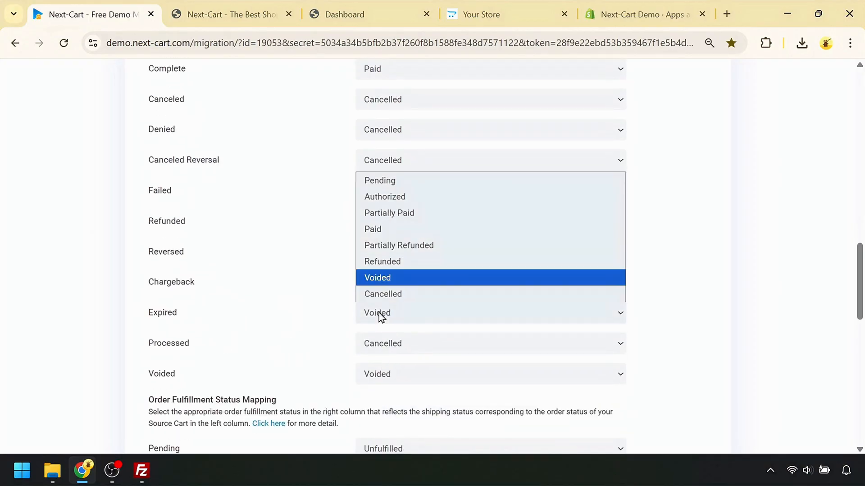
{"action": "left_click", "coordinate": [397, 293]}
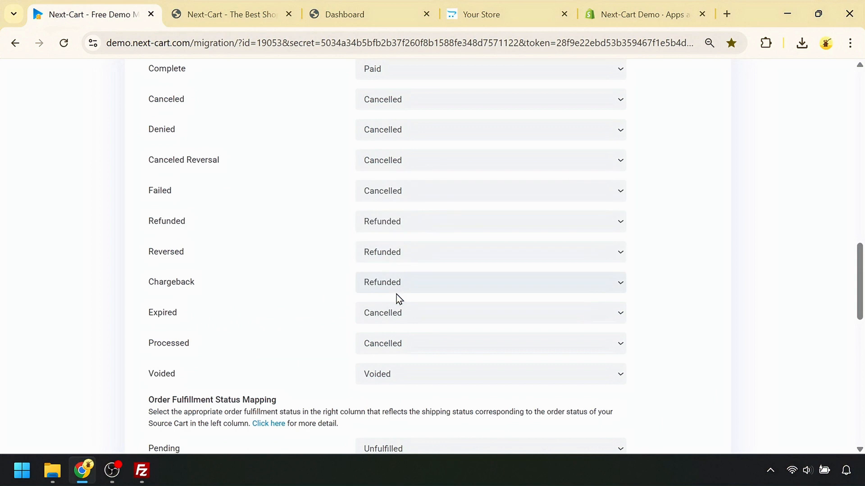
{"action": "left_click", "coordinate": [393, 350]}
{"action": "left_click", "coordinate": [385, 262]}
Map the Shipped, Complete and Processed statuses to Fulfilled in the order fulfillment status mapping
{"action": "scroll", "coordinate": [349, 362], "scroll_direction": "down", "scroll_amount": 6}
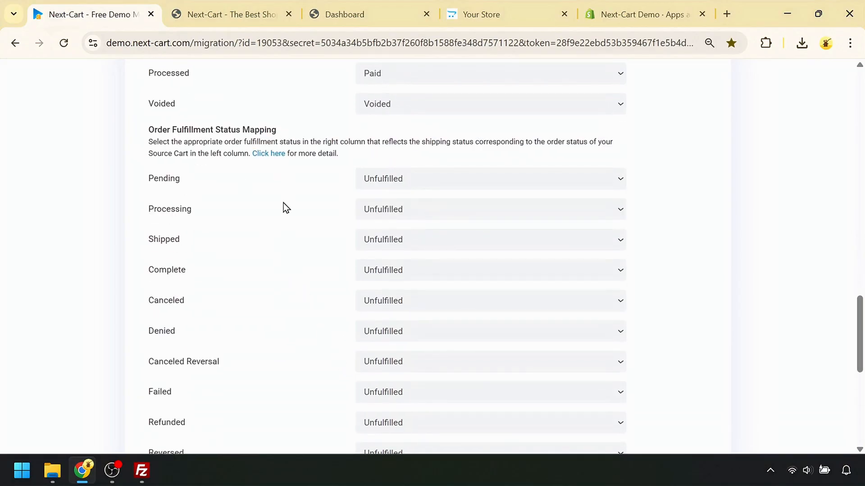
{"action": "left_click", "coordinate": [386, 240]}
{"action": "left_click", "coordinate": [386, 305]}
{"action": "left_click", "coordinate": [382, 275]}
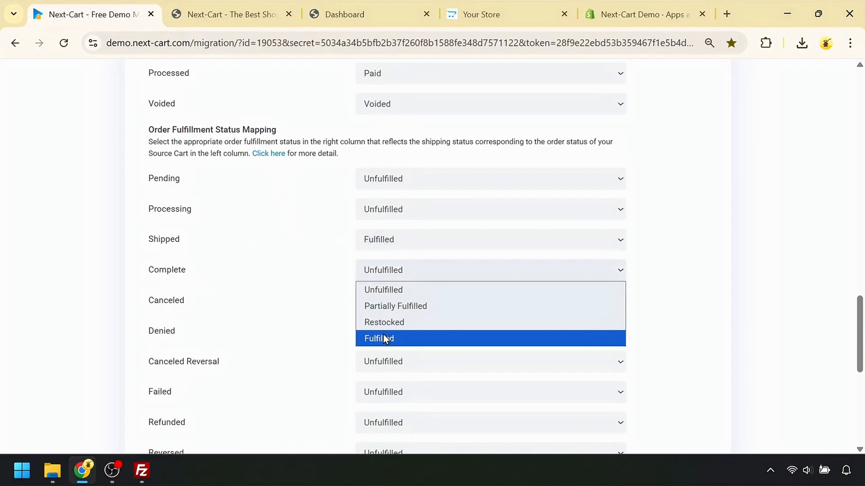
{"action": "left_click", "coordinate": [383, 335]}
{"action": "scroll", "coordinate": [391, 325], "scroll_direction": "down", "scroll_amount": 3}
{"action": "scroll", "coordinate": [390, 325], "scroll_direction": "down", "scroll_amount": 2}
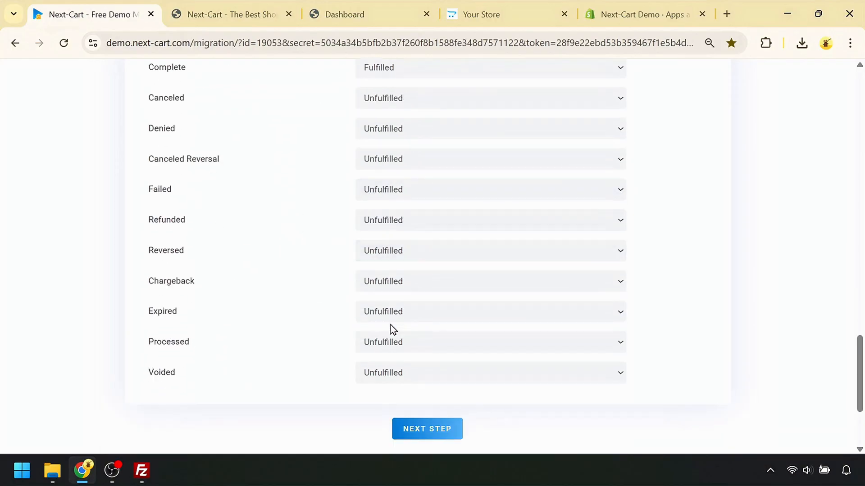
{"action": "left_click", "coordinate": [408, 345]}
{"action": "left_click", "coordinate": [397, 408]}
Submit the configuration to run the demo migration, and review its results for each entity
{"action": "left_click", "coordinate": [432, 433]}
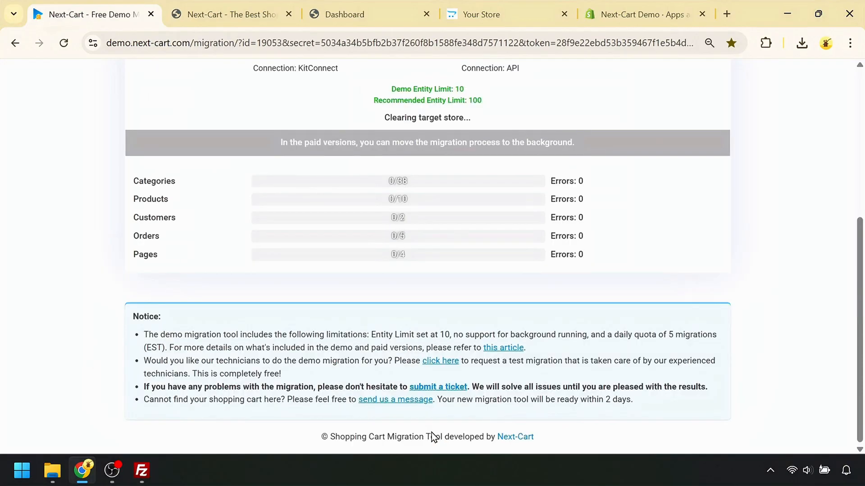
{"action": "scroll", "coordinate": [432, 436], "scroll_direction": "up", "scroll_amount": 3}
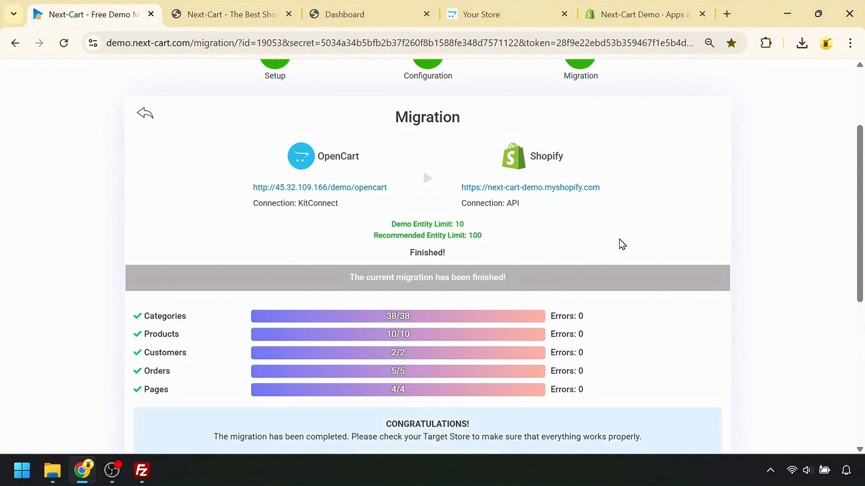
{"action": "scroll", "coordinate": [490, 260], "scroll_direction": "down", "scroll_amount": 3}
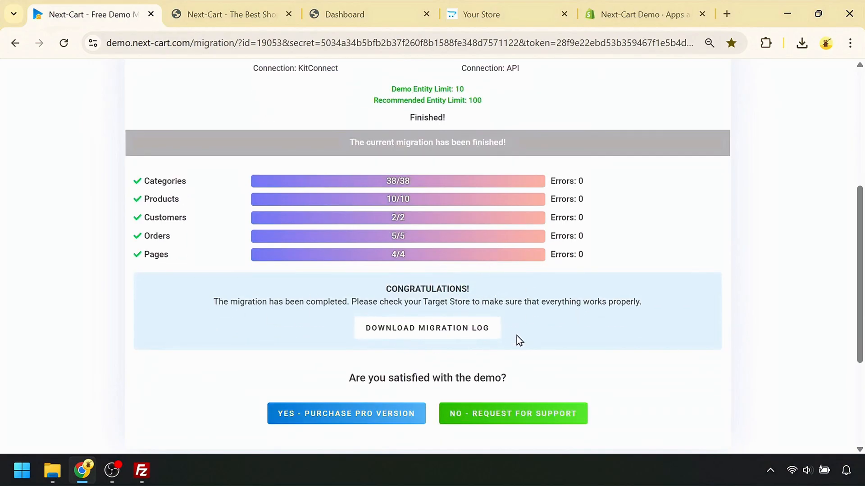
Switch to the Shopify admin and check the migrated products, orders, customers and collections
{"action": "left_click", "coordinate": [630, 18]}
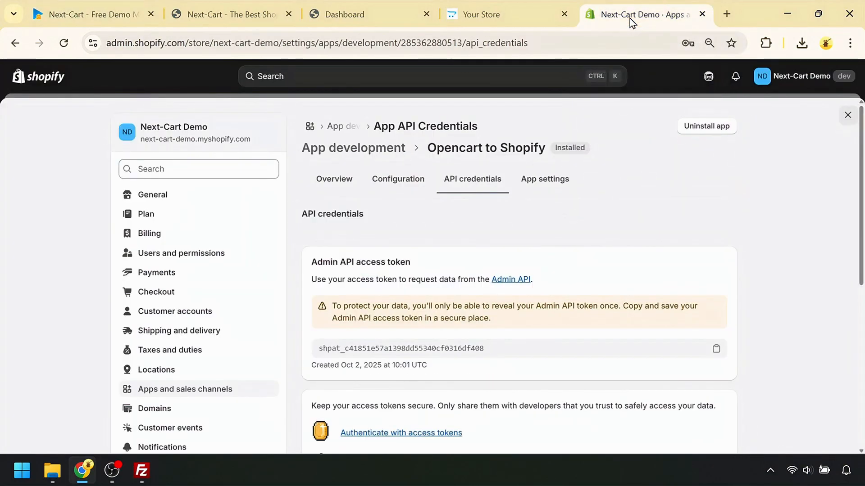
{"action": "left_click", "coordinate": [846, 116]}
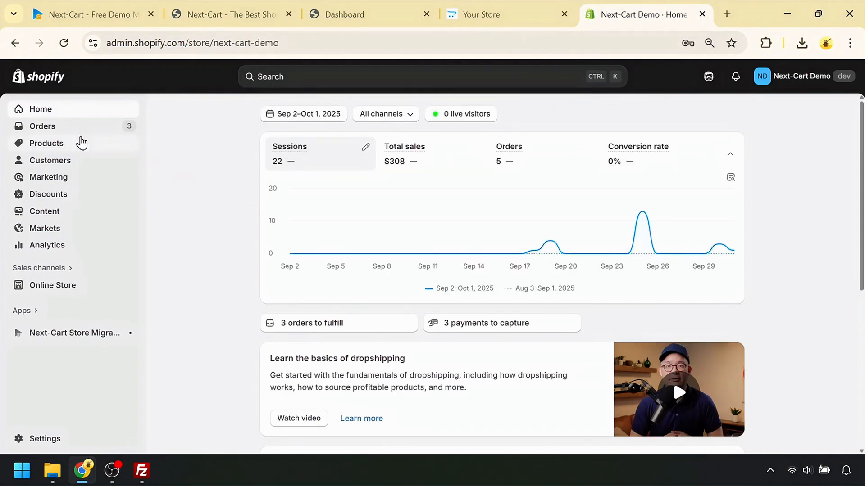
{"action": "left_click", "coordinate": [74, 145]}
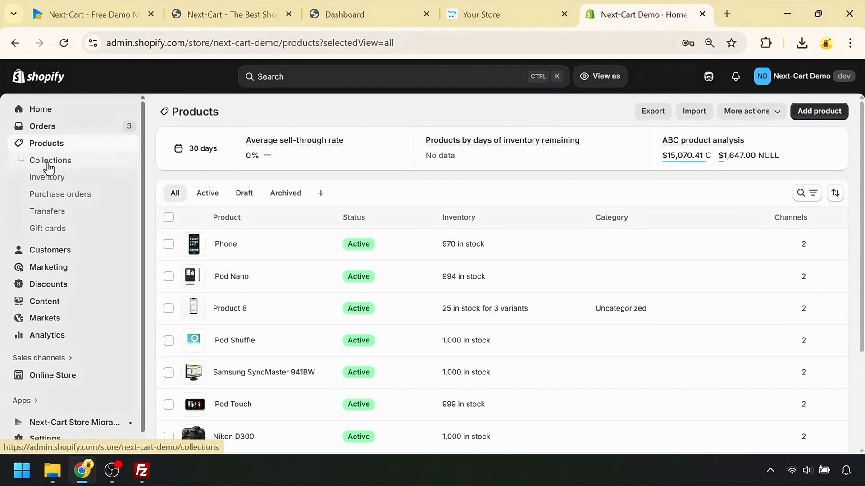
{"action": "left_click", "coordinate": [66, 132]}
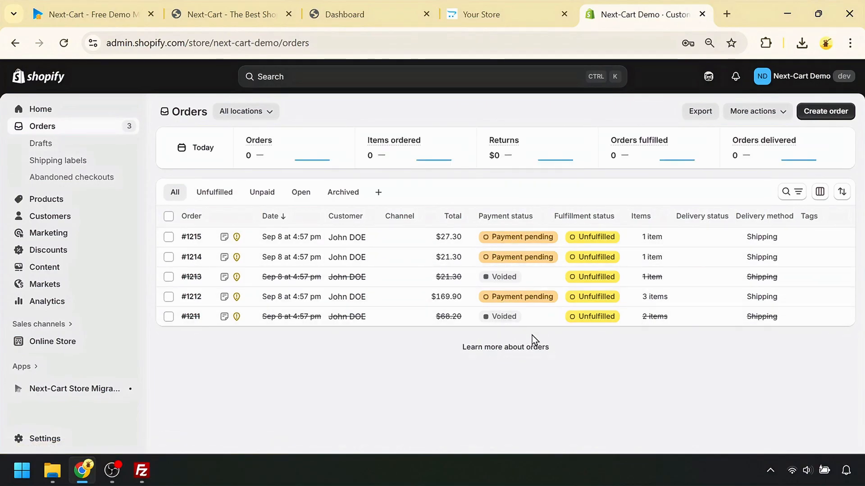
{"action": "left_click", "coordinate": [36, 218]}
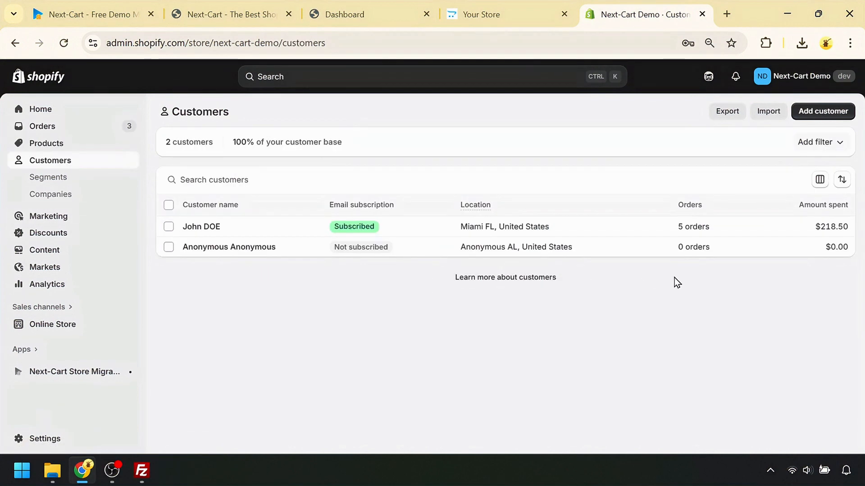
{"action": "left_click", "coordinate": [41, 143]}
{"action": "left_click", "coordinate": [50, 165]}
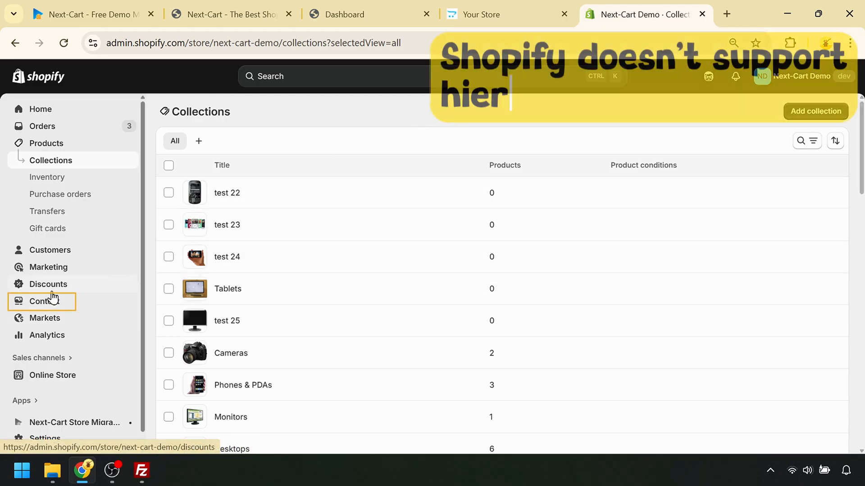
Open the Migration Menu in the Shopify content menus and examine the subitems of Laptops & Notebooks and Desktops
{"action": "left_click", "coordinate": [46, 301]}
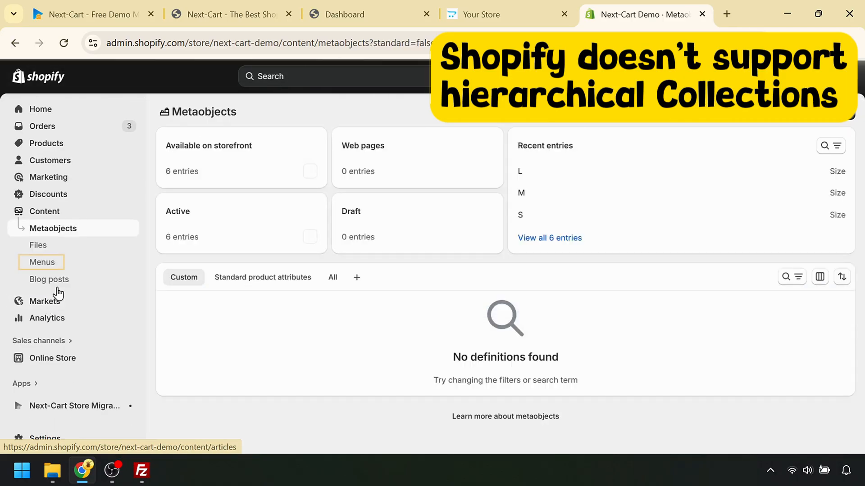
{"action": "left_click", "coordinate": [49, 267]}
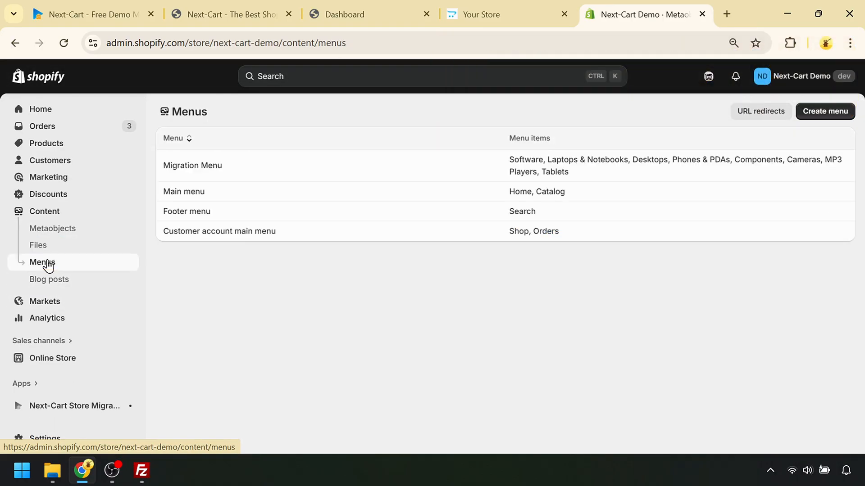
{"action": "left_click", "coordinate": [195, 165]}
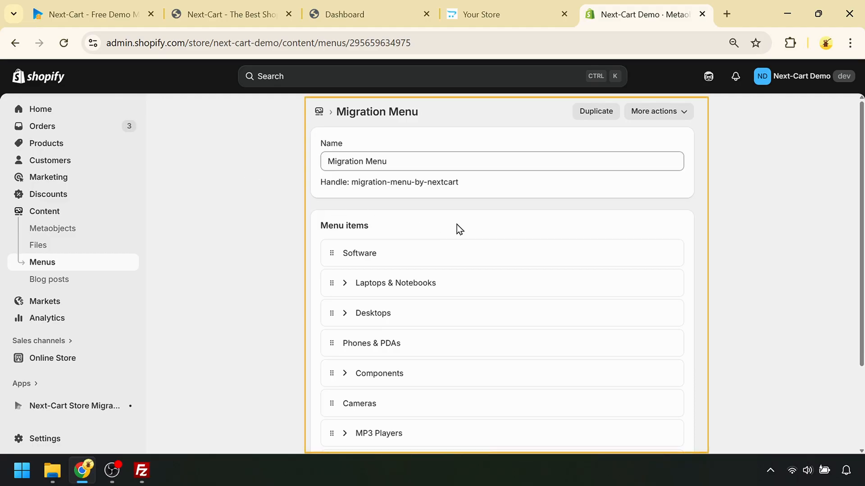
{"action": "left_click", "coordinate": [345, 286]}
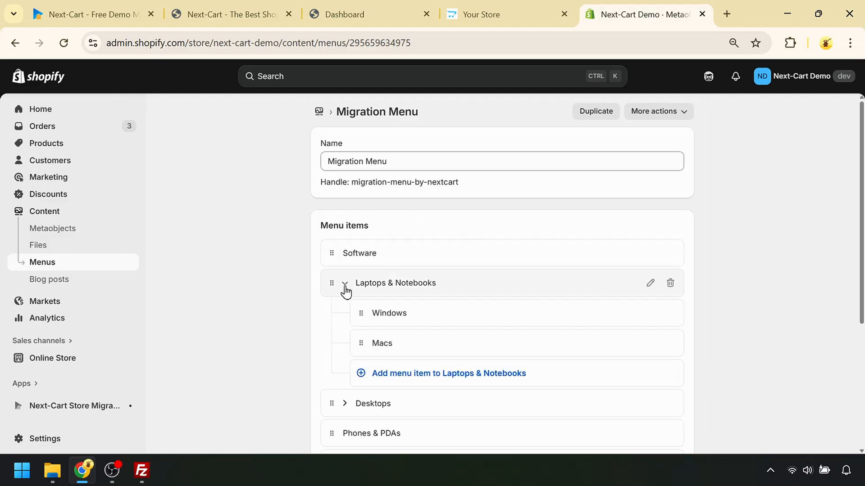
{"action": "left_click", "coordinate": [343, 403]}
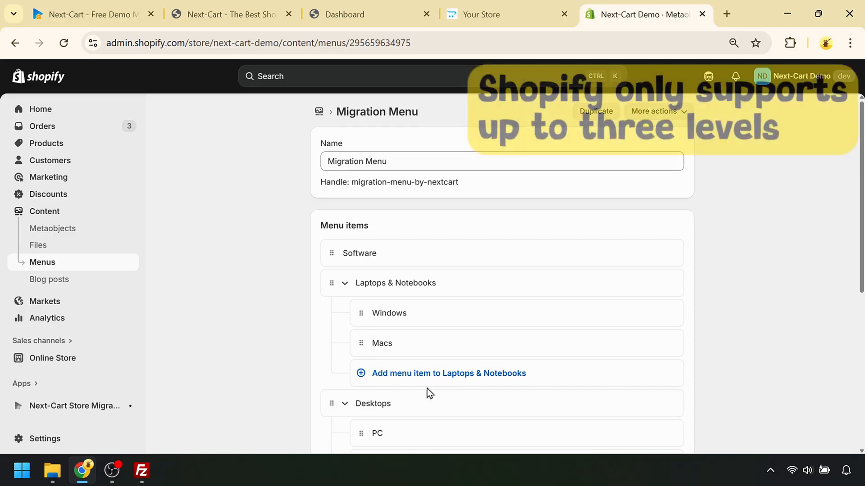
{"action": "scroll", "coordinate": [463, 398], "scroll_direction": "down", "scroll_amount": 1}
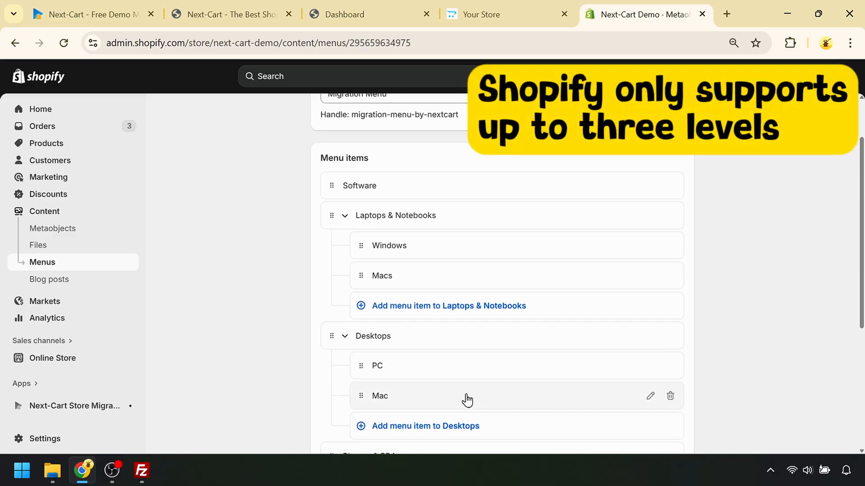
{"action": "scroll", "coordinate": [466, 399], "scroll_direction": "up", "scroll_amount": 1}
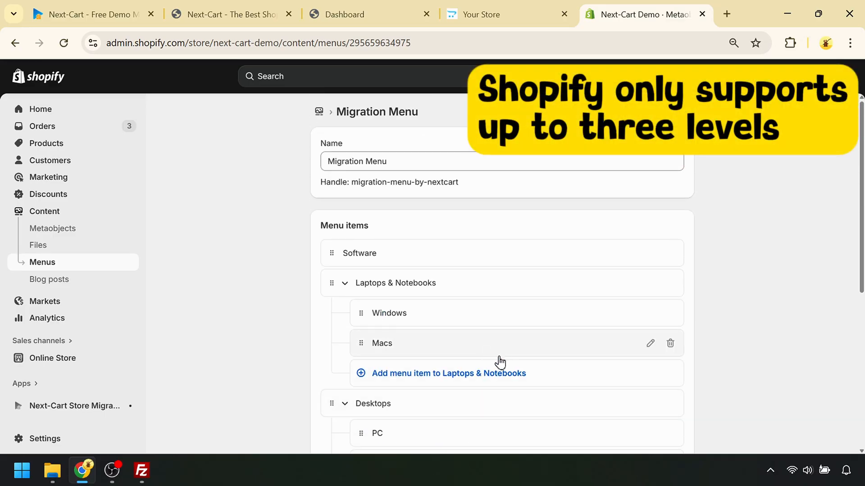
Switch to the Next-Cart demo, open the Pro version's OpenCart to Shopify purchase page and view the entity limit options
{"action": "left_click", "coordinate": [86, 12]}
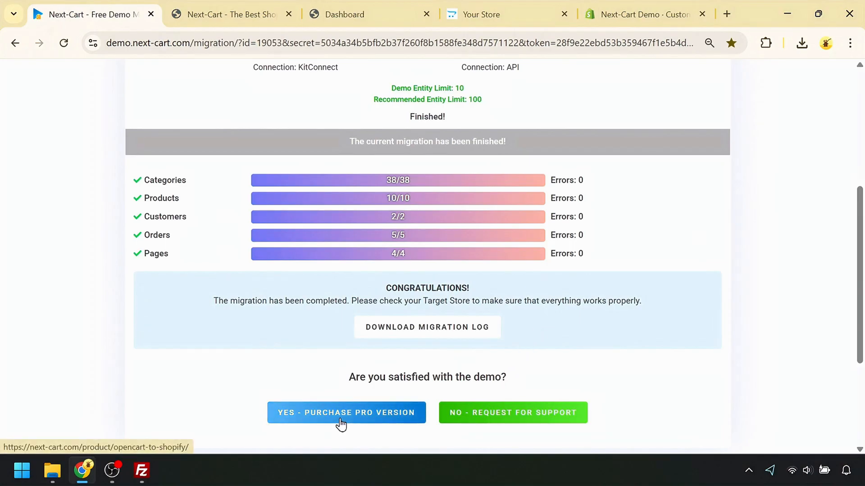
{"action": "left_click", "coordinate": [340, 420]}
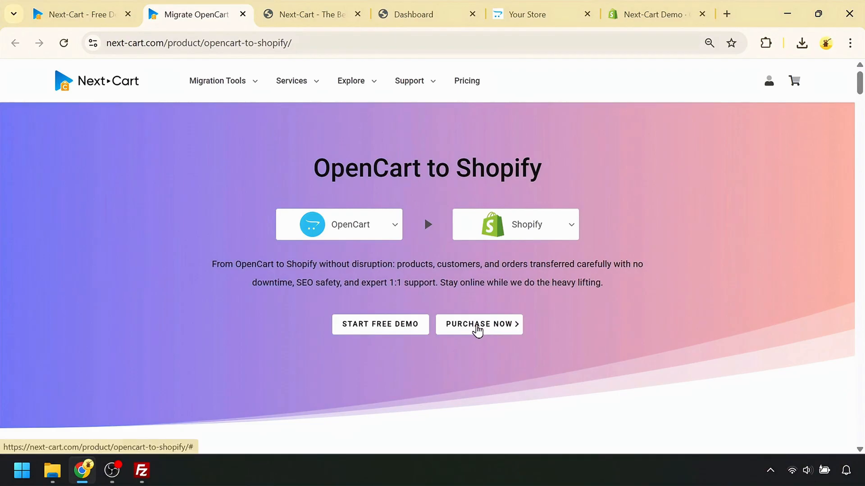
{"action": "left_click", "coordinate": [477, 326]}
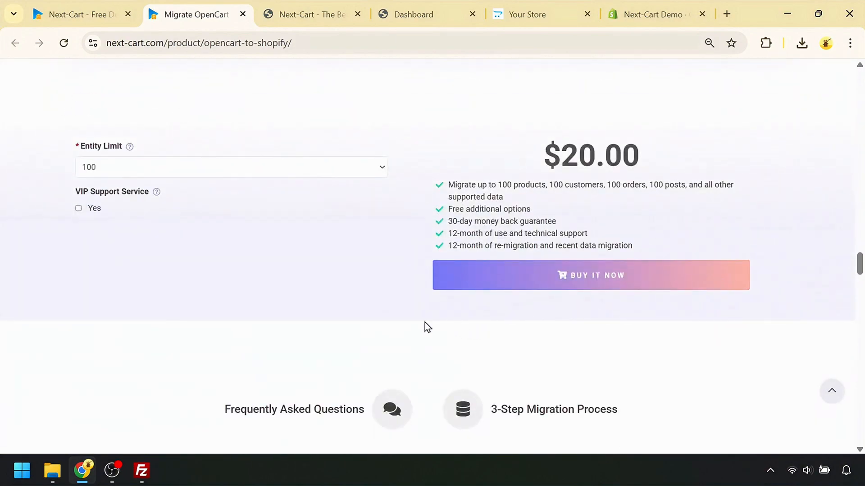
{"action": "left_click", "coordinate": [124, 163]}
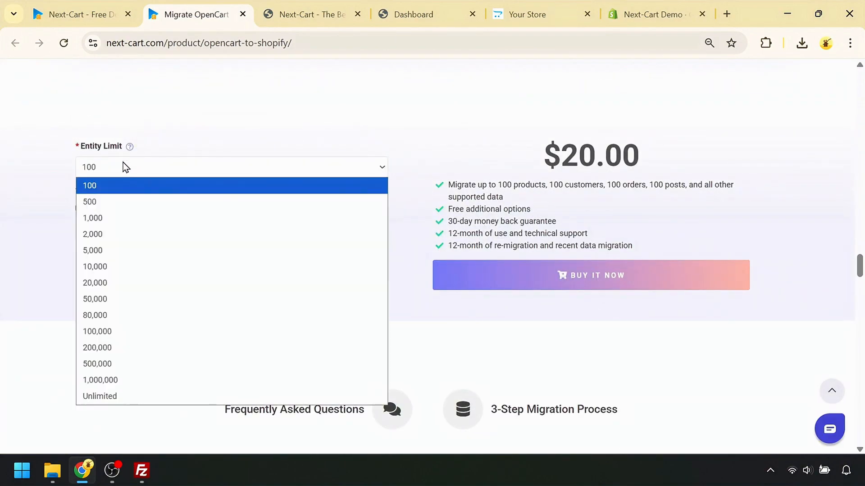
{"action": "left_click", "coordinate": [123, 162]}
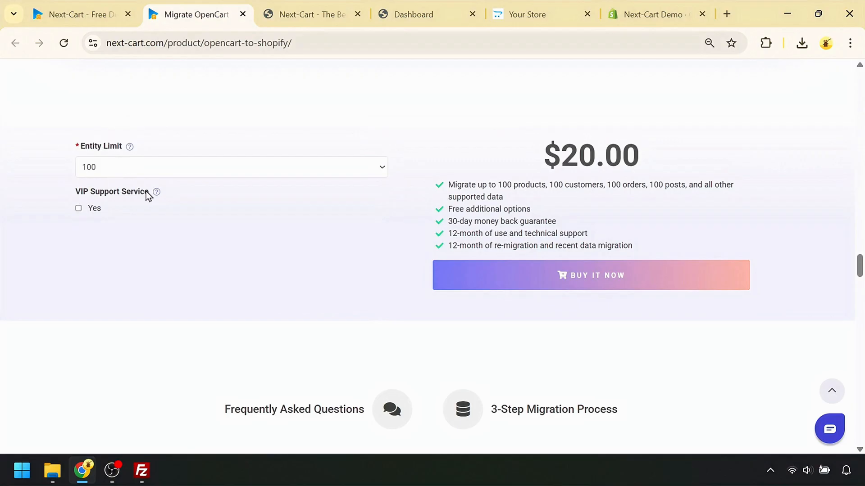
Try the VIP Support Service with Target Store Installation, Migration Assistant and Migration Customization, and clear the service selection
{"action": "mouse_move", "coordinate": [156, 192]}
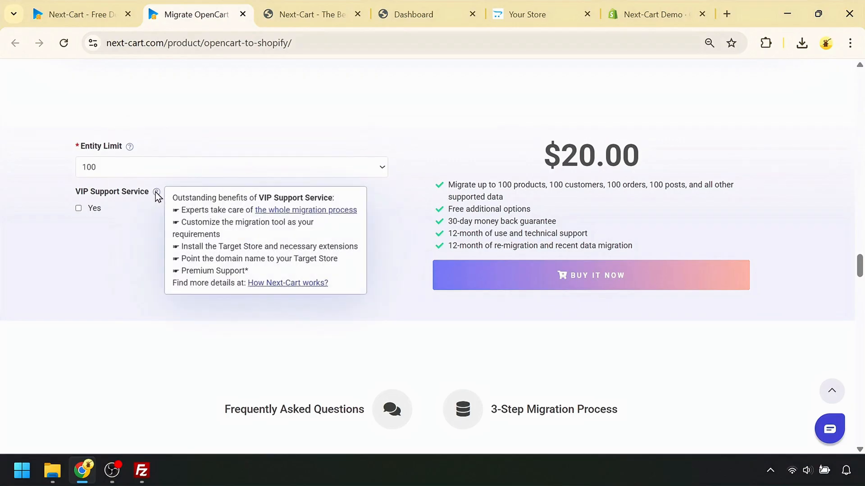
{"action": "left_click", "coordinate": [79, 209]}
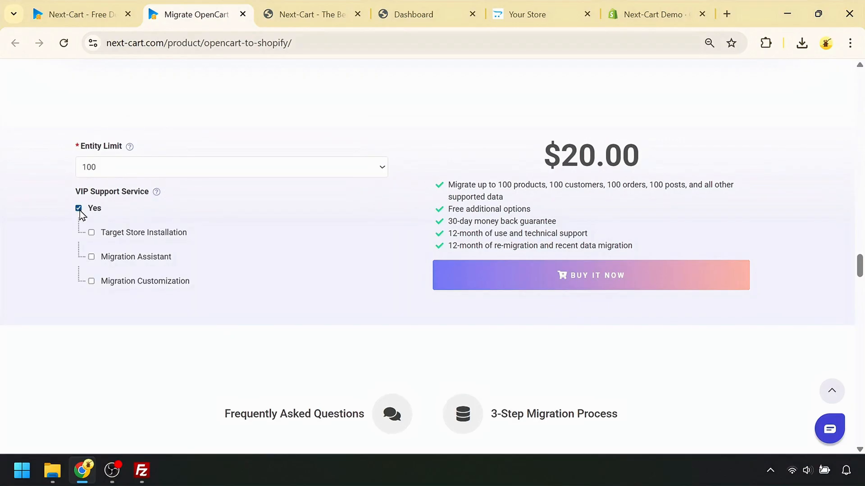
{"action": "left_click", "coordinate": [92, 233]}
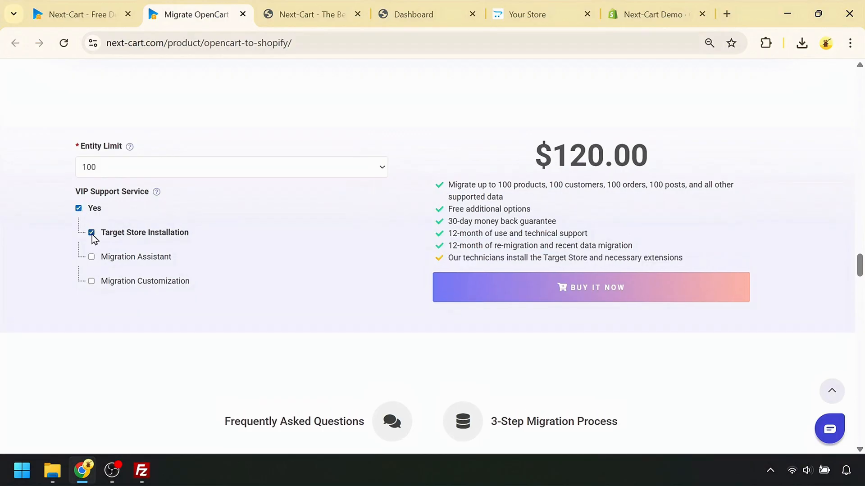
{"action": "left_click", "coordinate": [92, 257]}
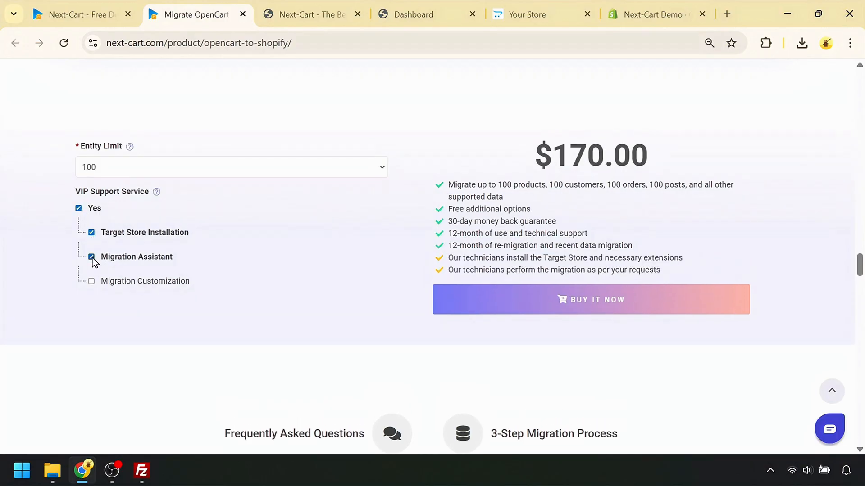
{"action": "left_click", "coordinate": [91, 282]}
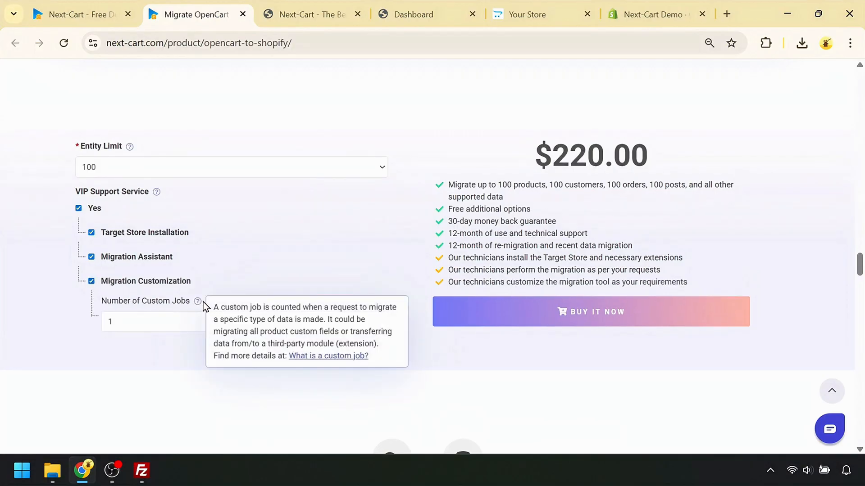
{"action": "left_click", "coordinate": [79, 208]}
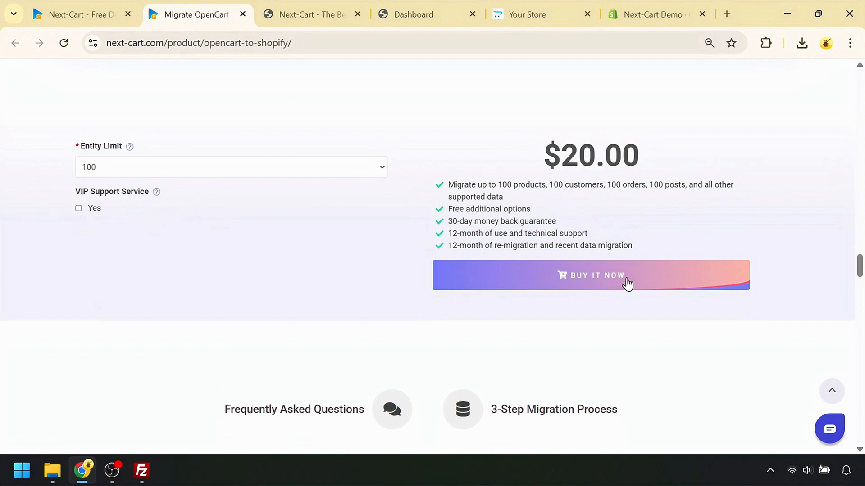
Open a support request from the finished demo migration and look over the ticket form's subject and description fields
{"action": "left_click", "coordinate": [88, 15]}
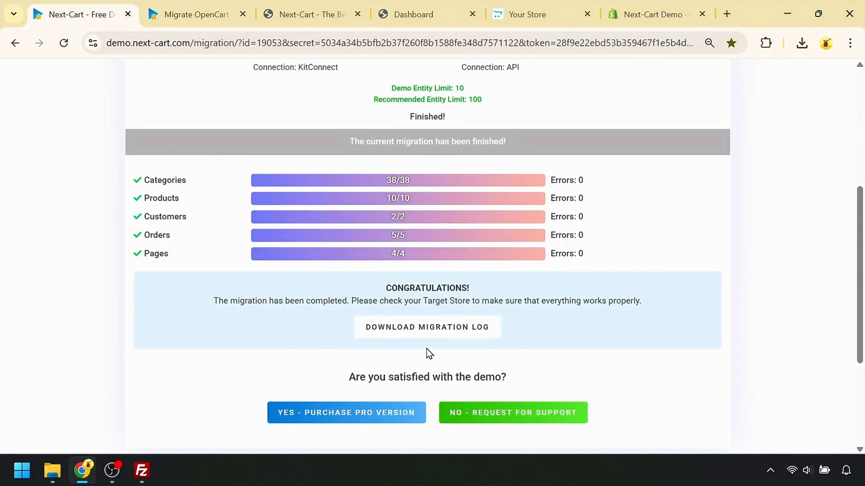
{"action": "left_click", "coordinate": [492, 419]}
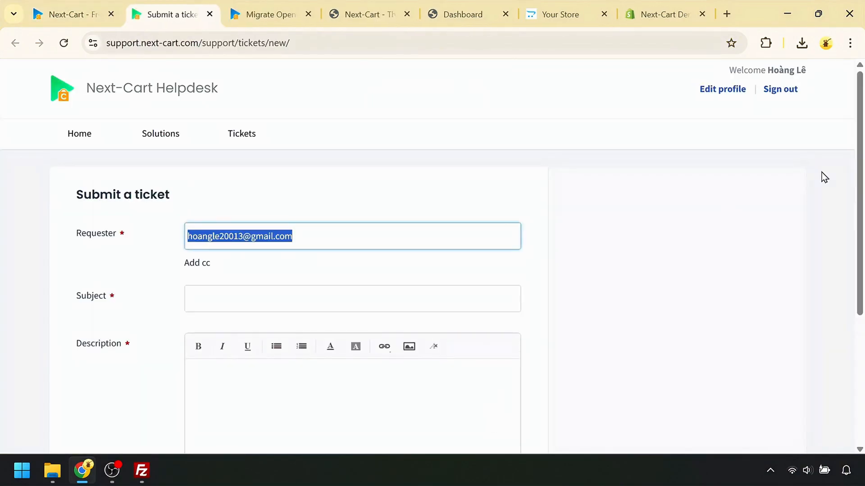
{"action": "scroll", "coordinate": [824, 177], "scroll_direction": "down", "scroll_amount": 2}
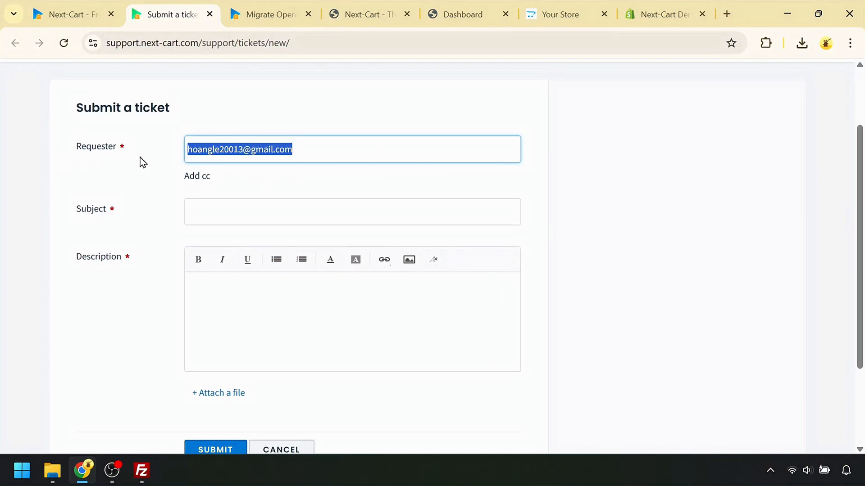
{"action": "left_click", "coordinate": [201, 214]}
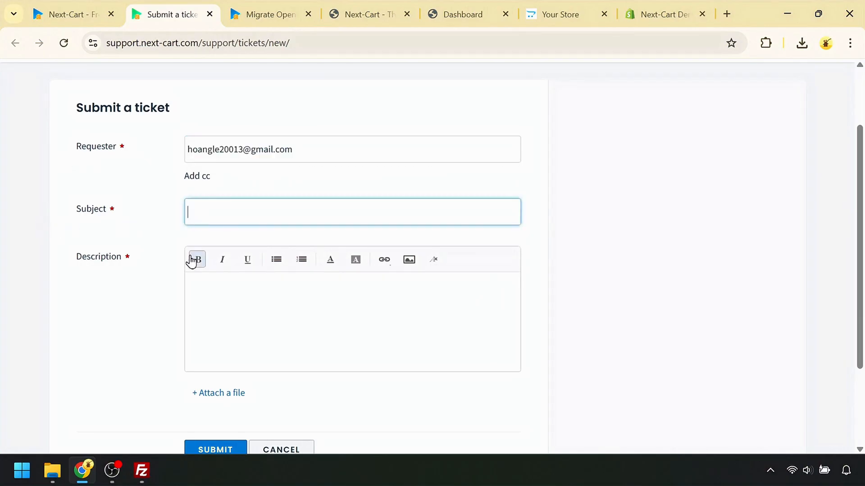
{"action": "left_click", "coordinate": [212, 278]}
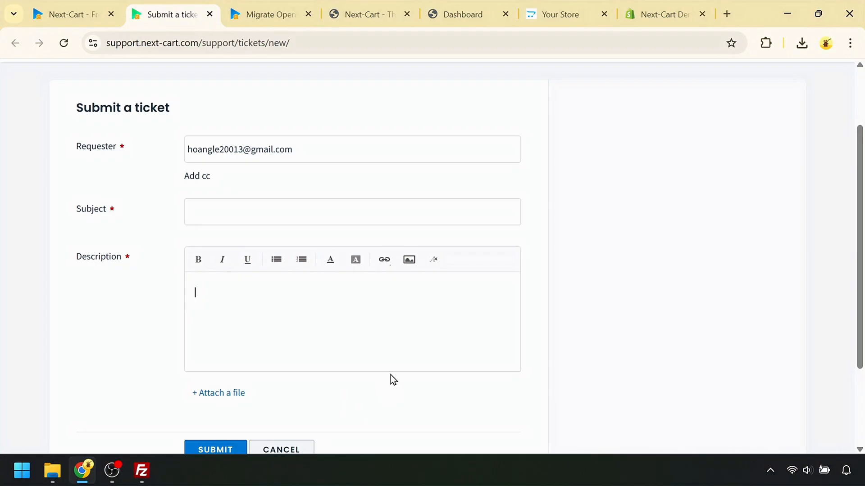
Return to the demo migration page and review its source and target store details
{"action": "left_click", "coordinate": [75, 15]}
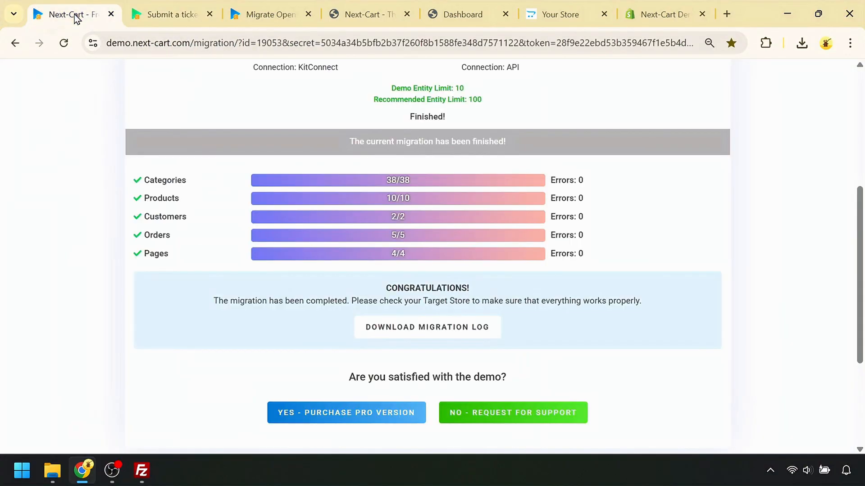
{"action": "left_click_drag", "start_coordinate": [858, 319], "coordinate": [858, 241]}
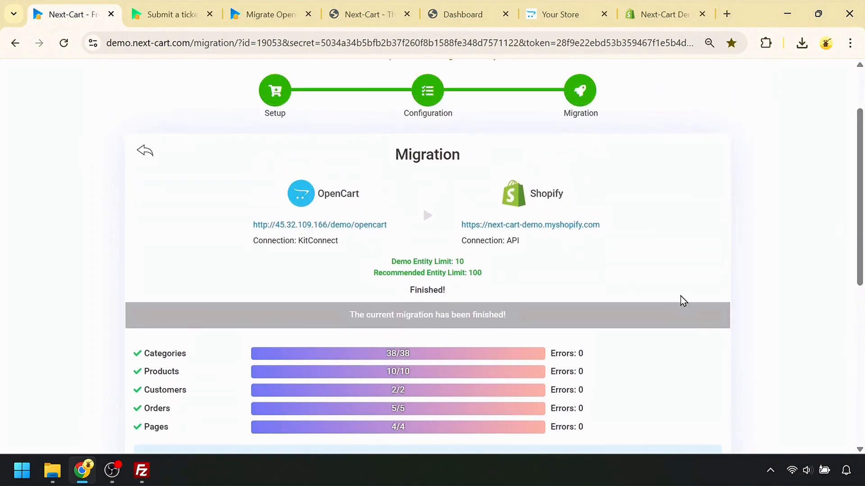